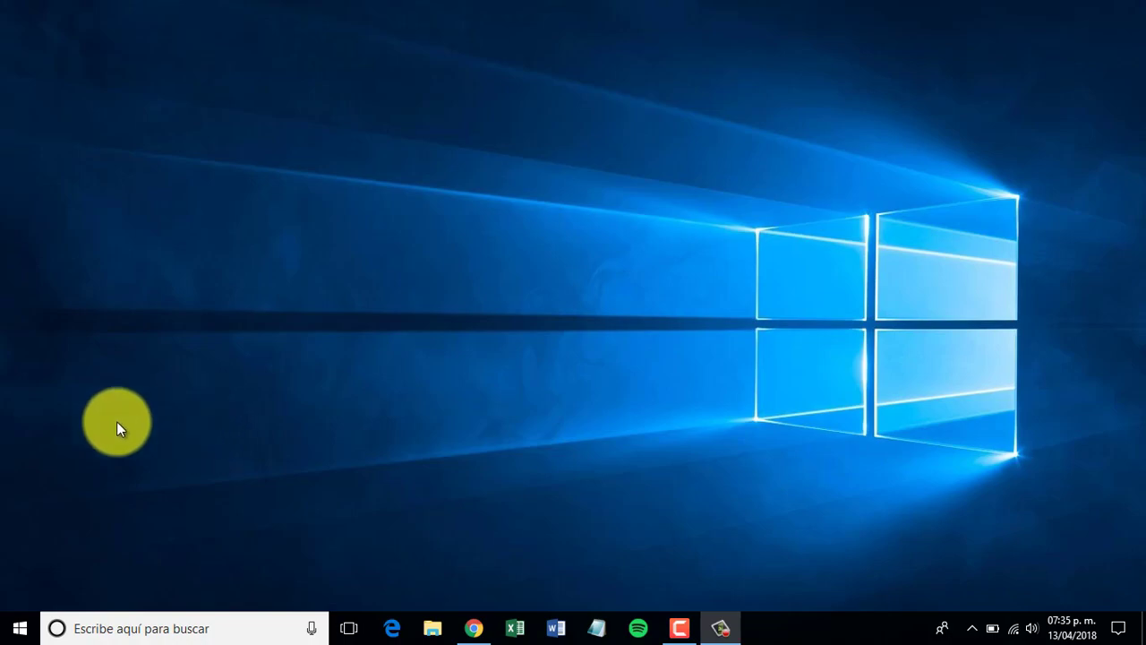
# Launch Camtasia Recorder 9 on its own and close it again.
pyautogui.click(20, 630)
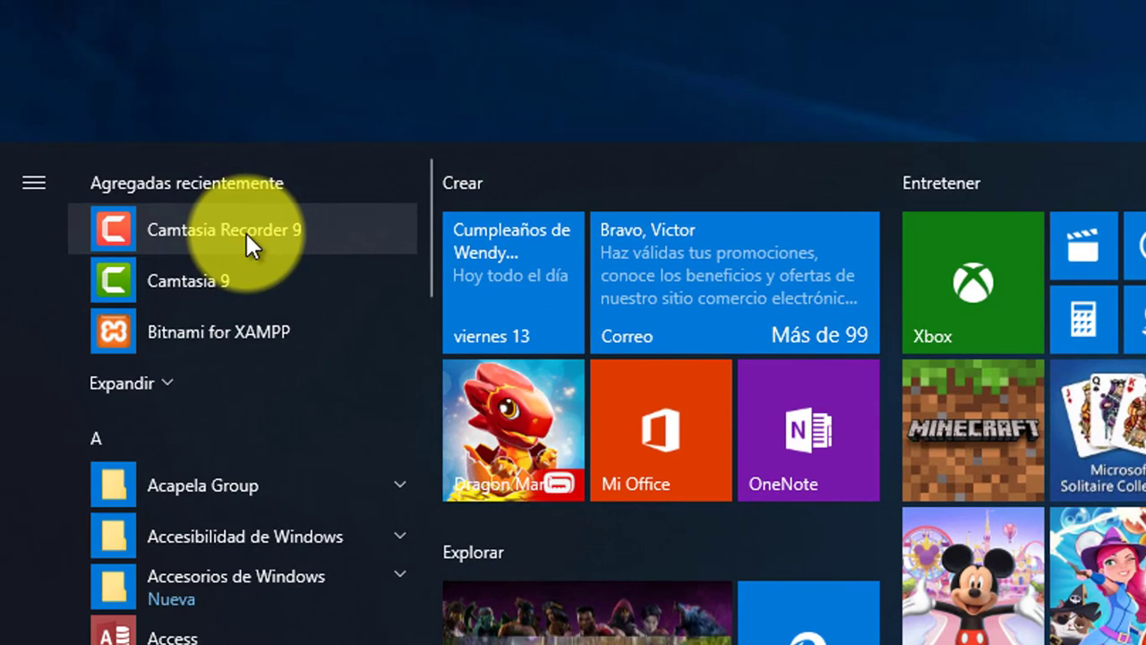
pyautogui.click(246, 233)
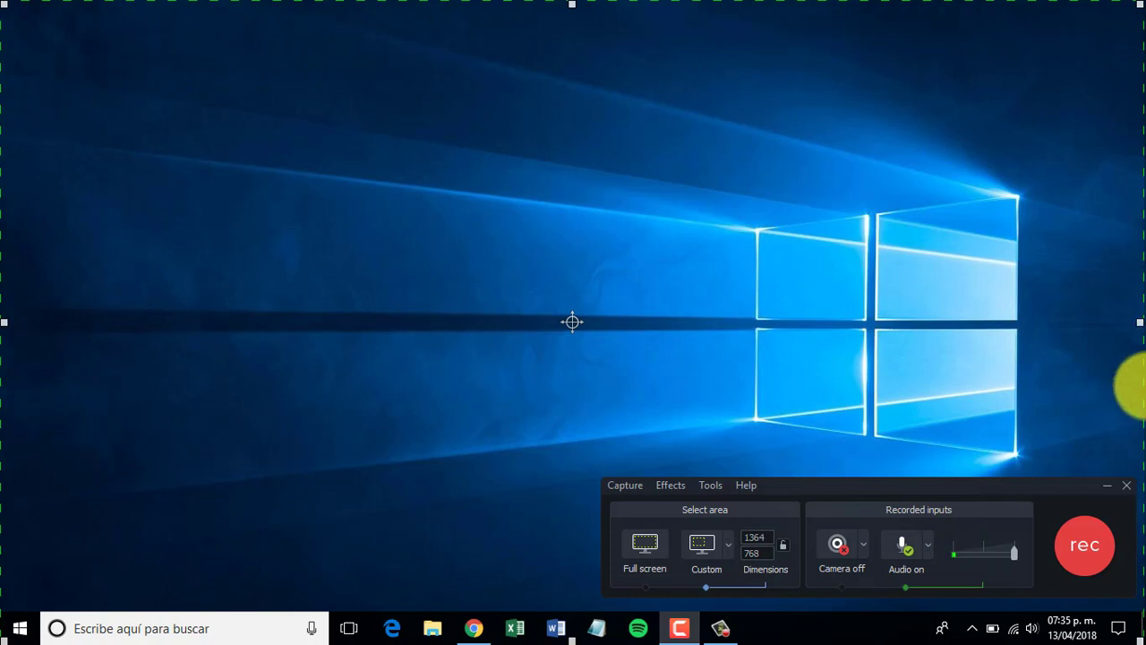
pyautogui.click(1130, 486)
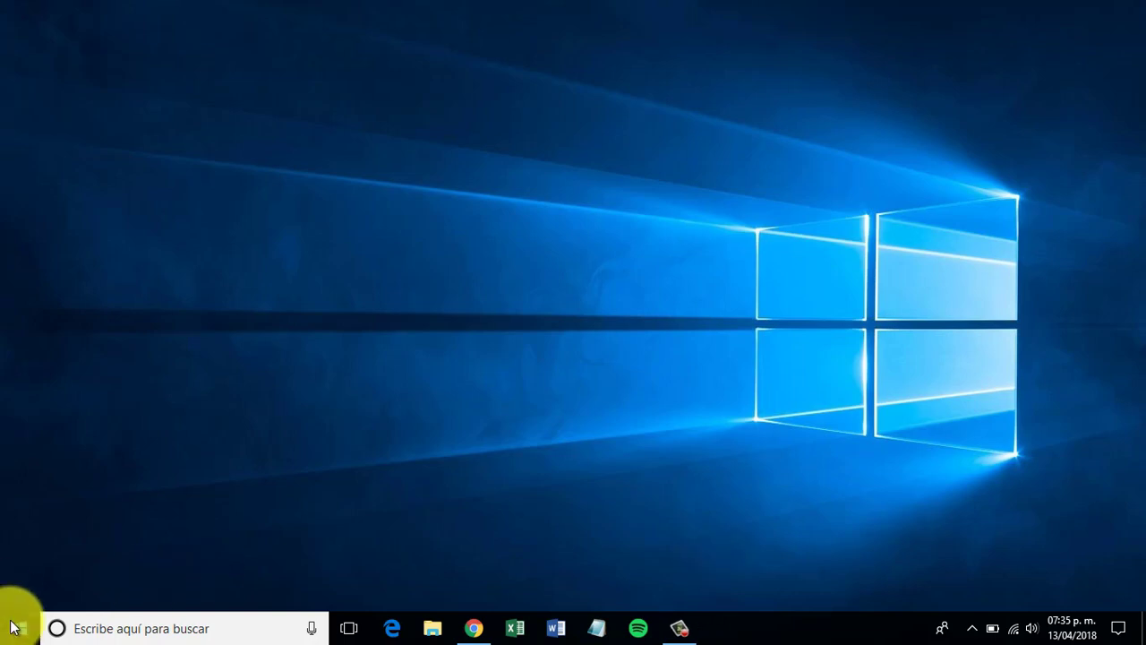
# Launch Camtasia 9, start a new recording from its welcome window, and dismiss the hotkey error.
pyautogui.click(13, 625)
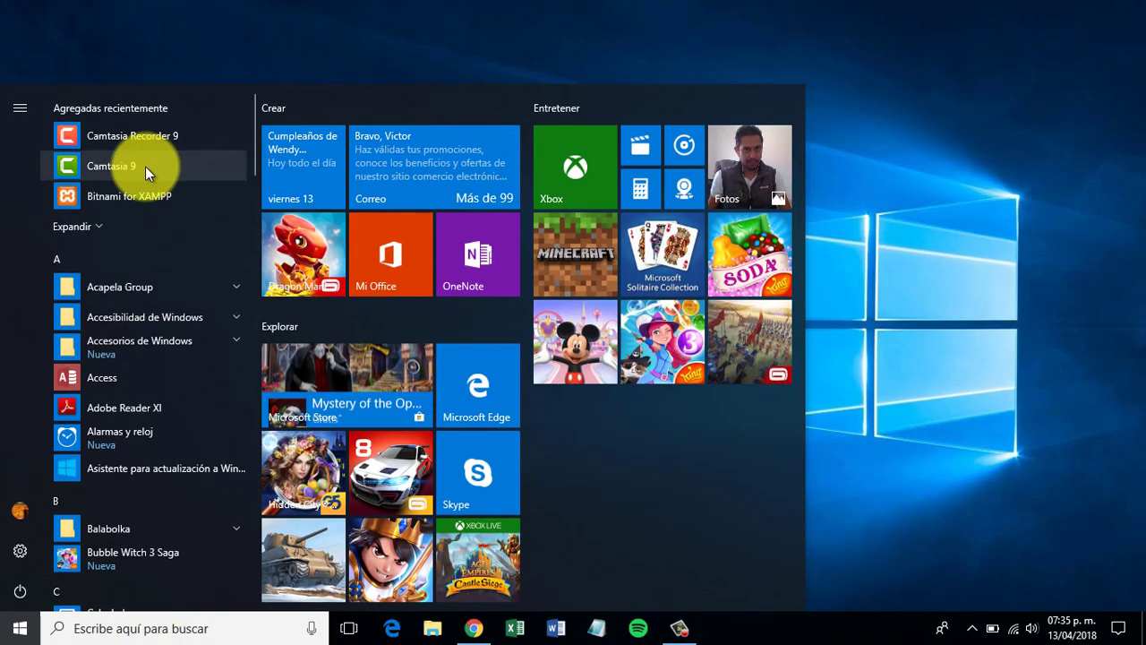
pyautogui.click(144, 166)
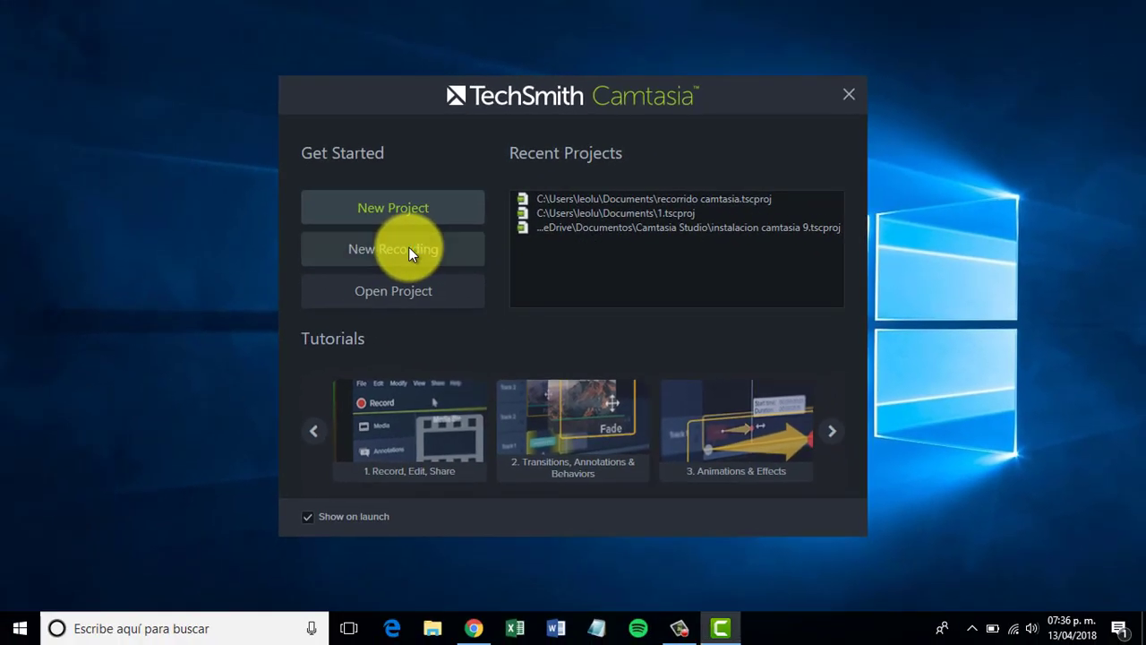
pyautogui.click(341, 263)
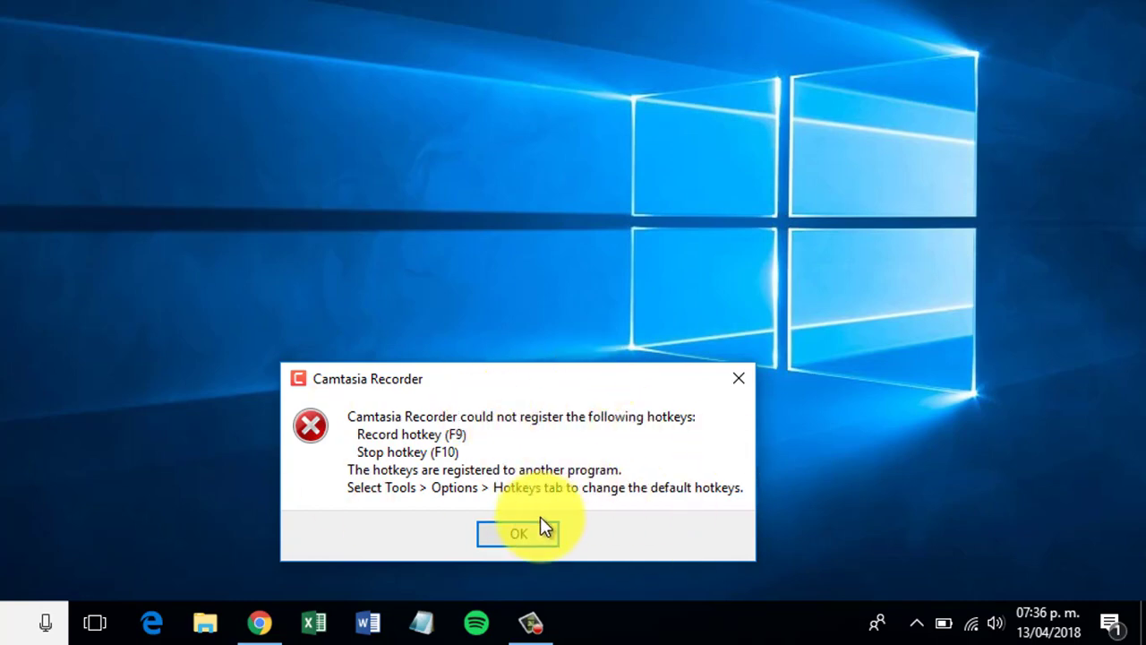
pyautogui.click(528, 538)
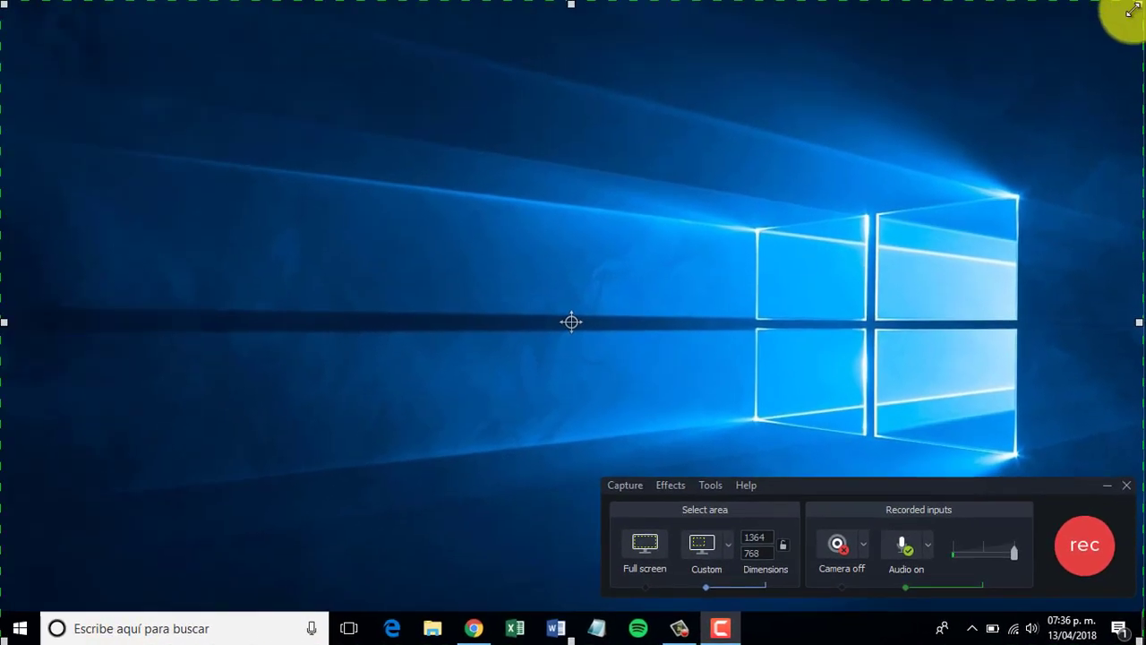
# Shrink the recording area to 1175 by 690 and move it up to the screen's upper edge.
pyautogui.moveTo(1137, 9); pyautogui.dragTo(983, 68)
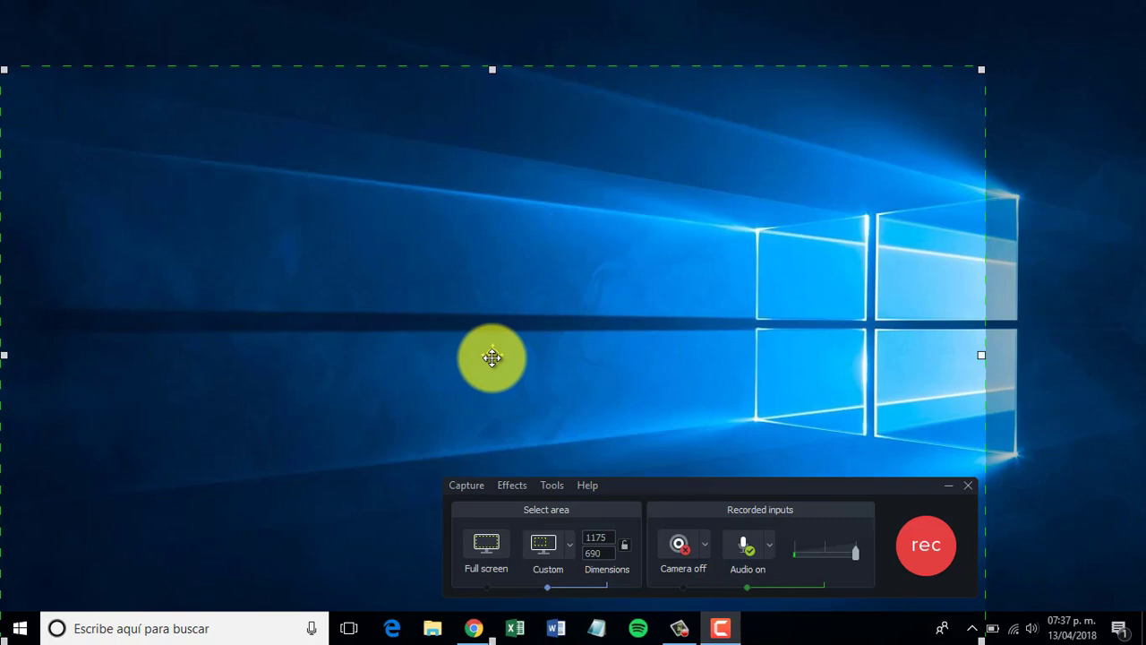
pyautogui.moveTo(493, 357); pyautogui.dragTo(458, 256)
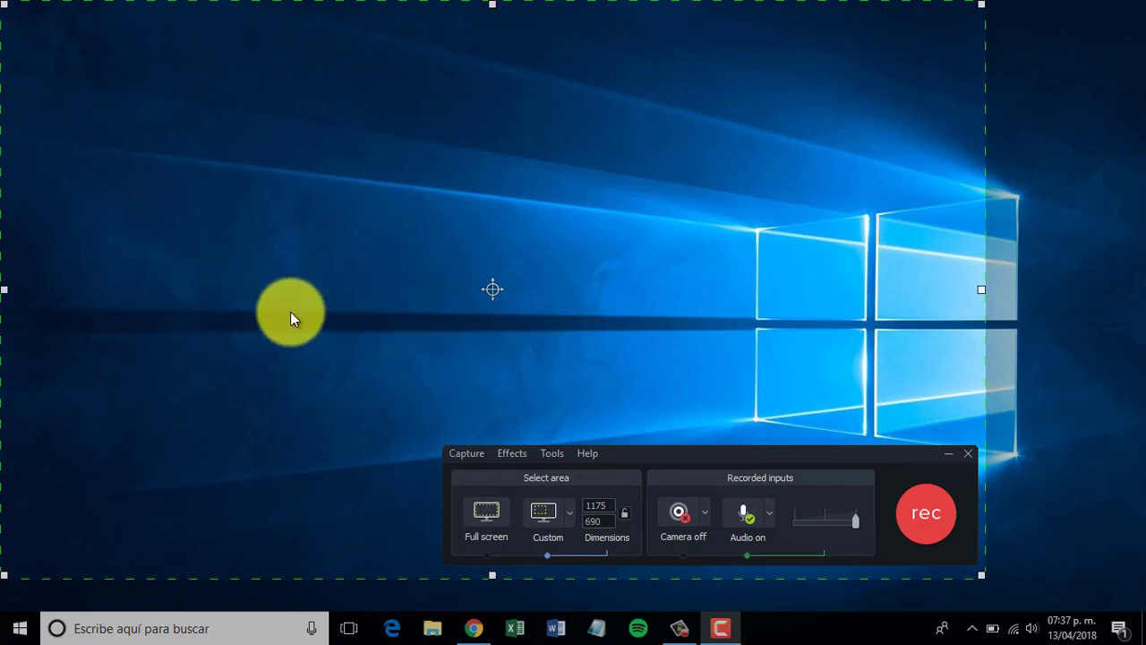
# Set the recording area to full screen and enable webcam recording.
pyautogui.click(489, 514)
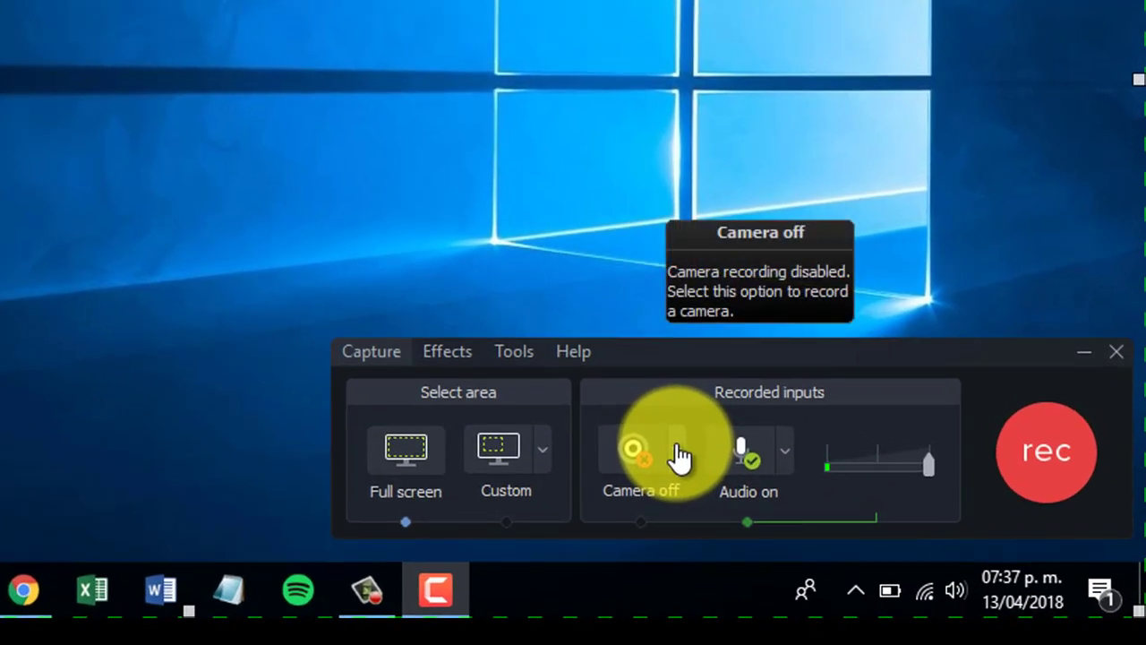
pyautogui.click(673, 452)
pyautogui.click(727, 469)
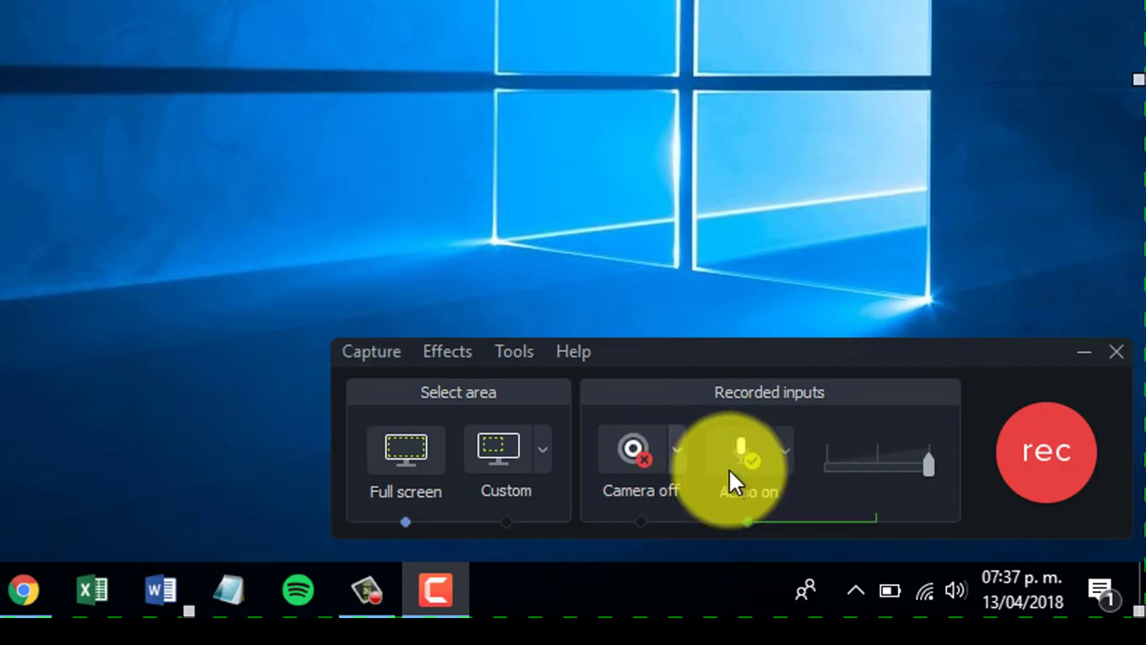
pyautogui.moveTo(677, 421)
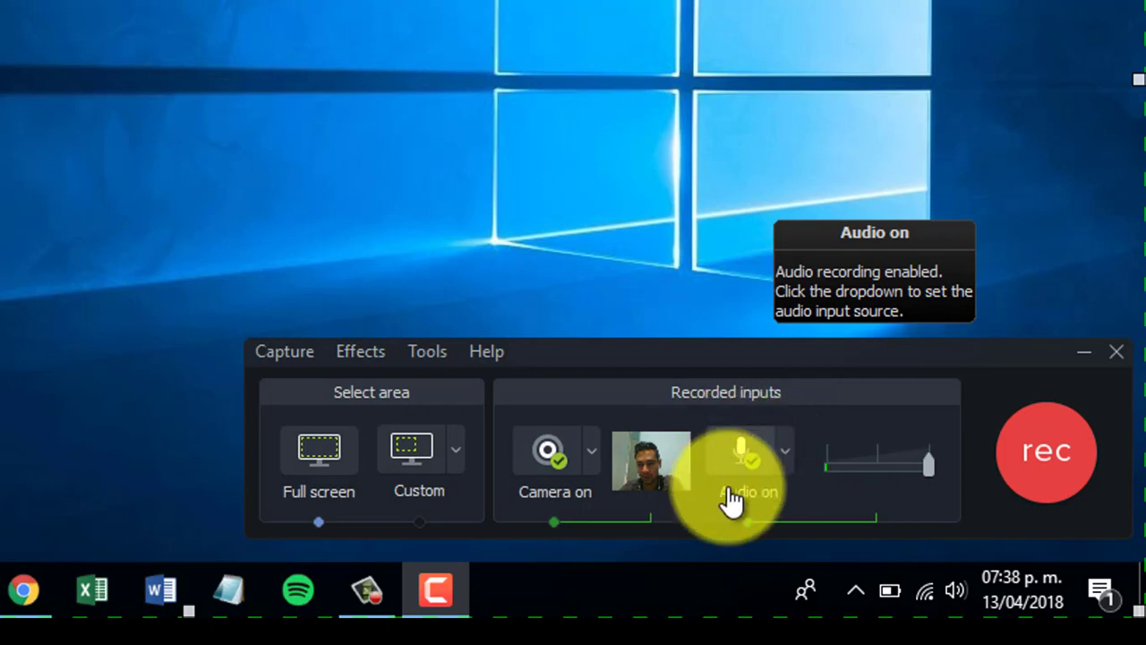
# Examine the microphone and system audio source options and try the recording volume slider.
pyautogui.click(787, 458)
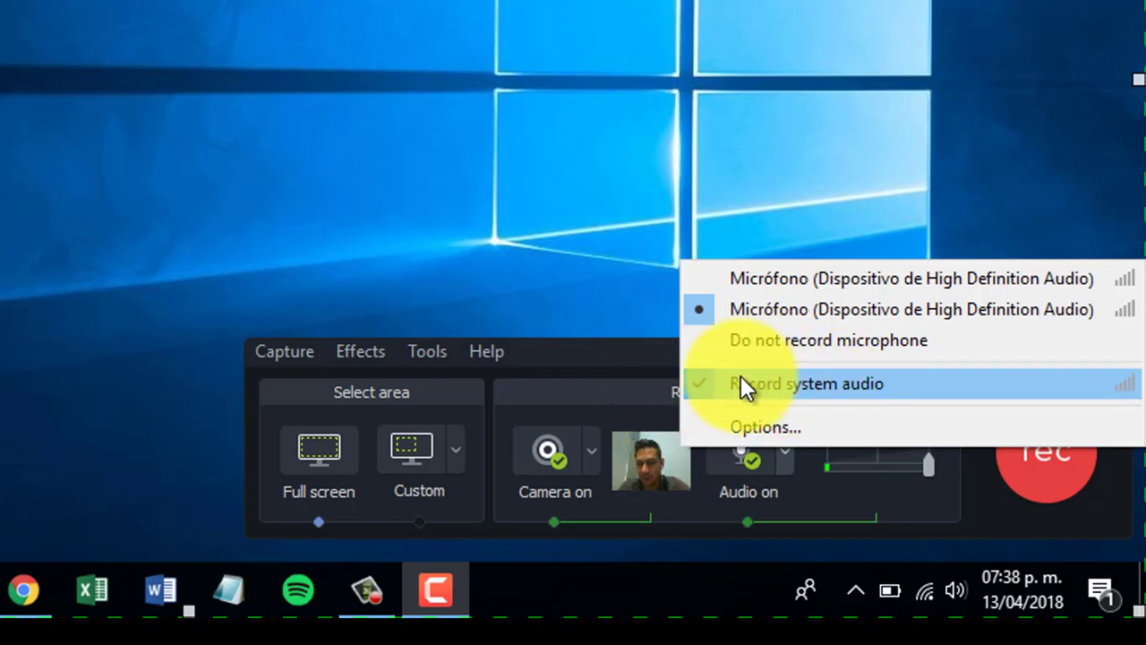
pyautogui.click(736, 486)
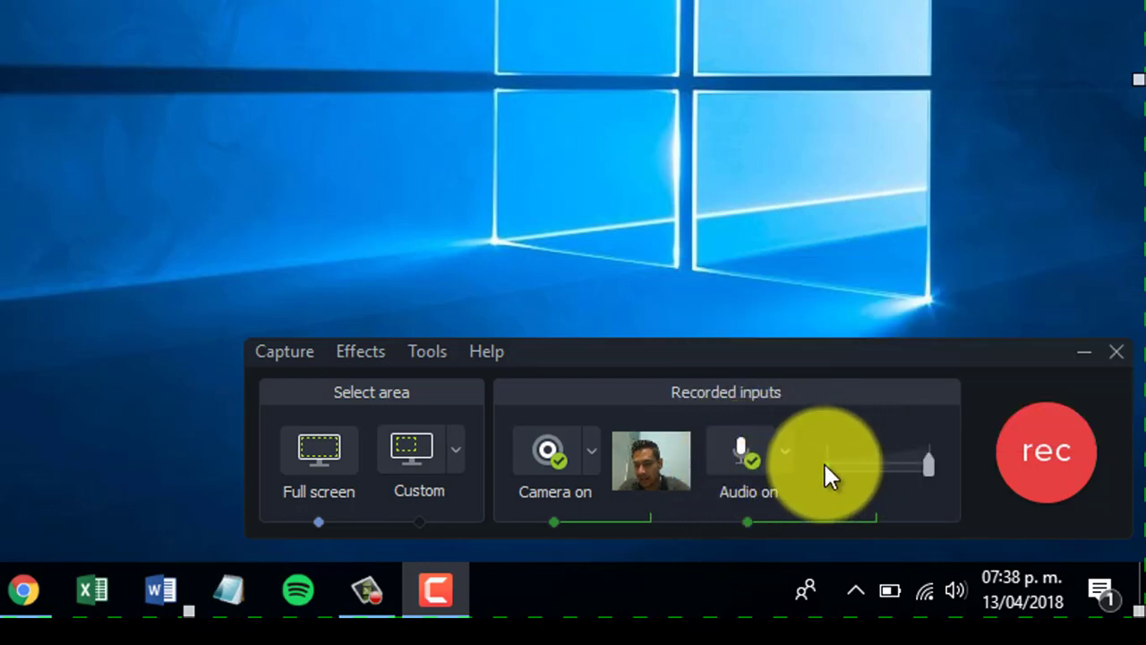
pyautogui.moveTo(939, 466); pyautogui.dragTo(967, 462)
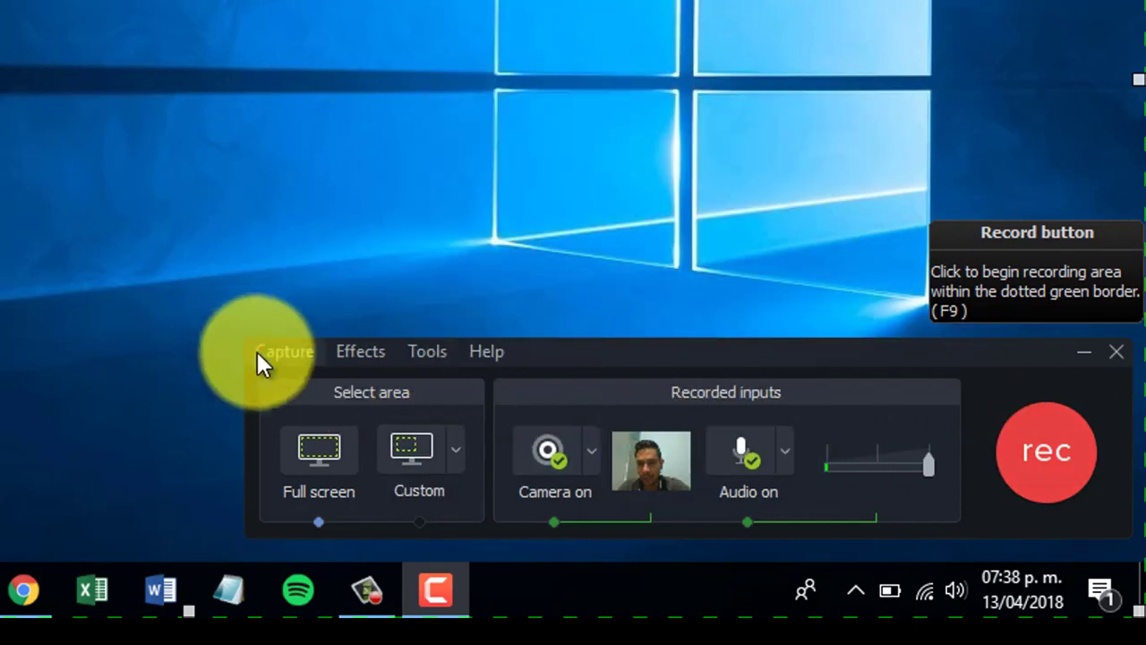
pyautogui.click(366, 355)
pyautogui.moveTo(385, 385)
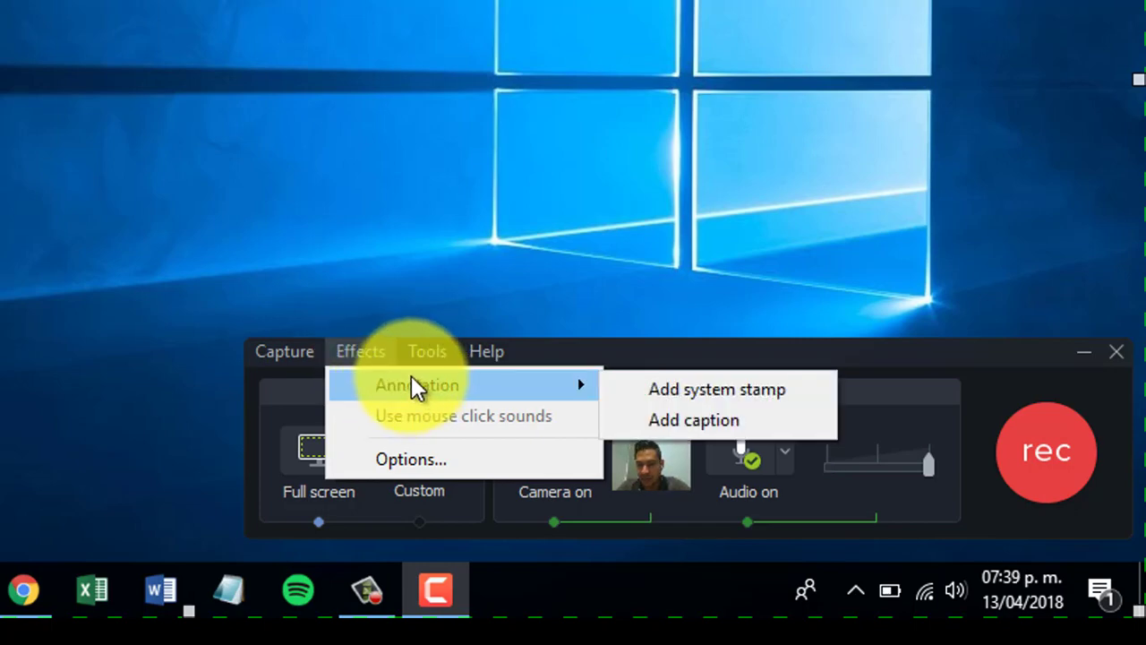
pyautogui.moveTo(422, 359)
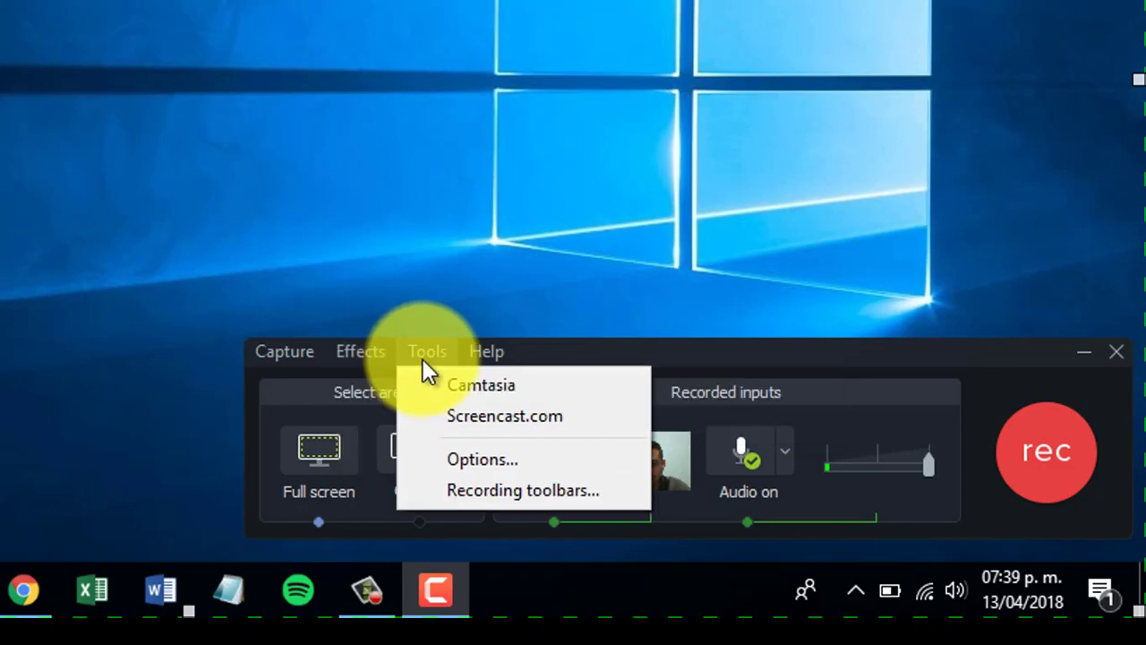
pyautogui.click(497, 489)
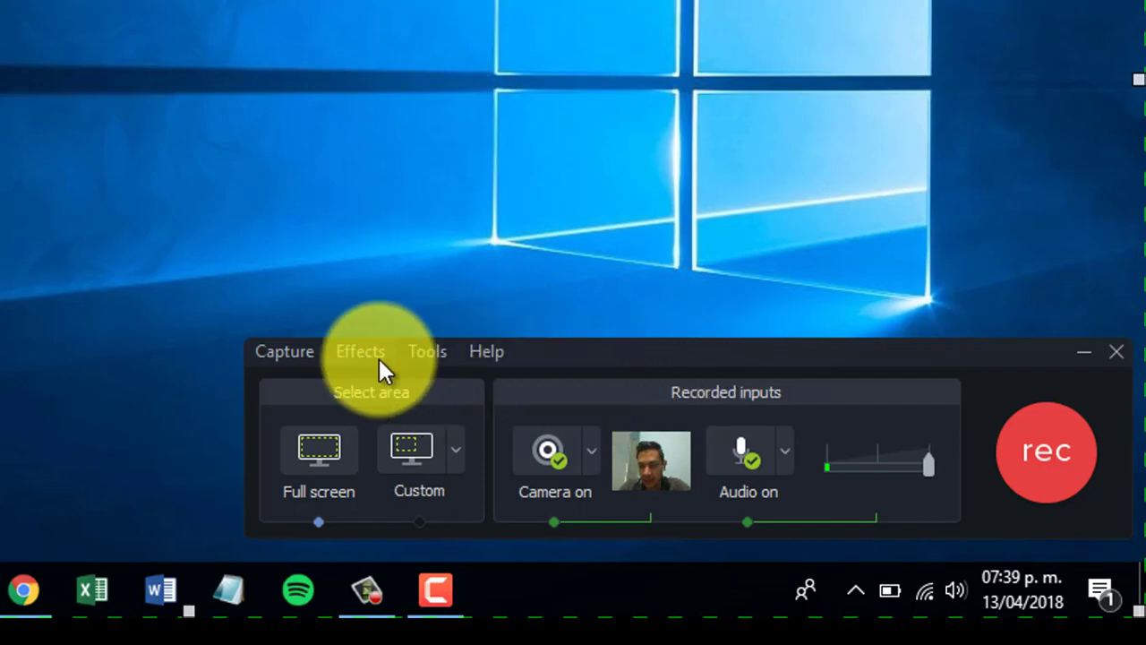
pyautogui.click(312, 352)
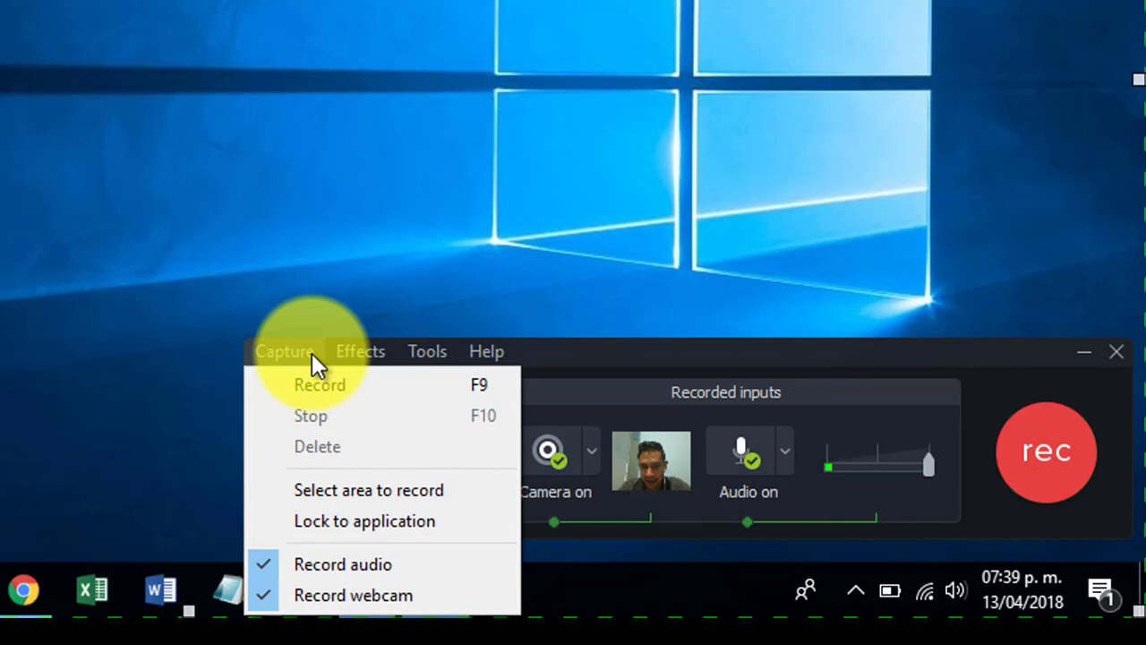
pyautogui.click(414, 490)
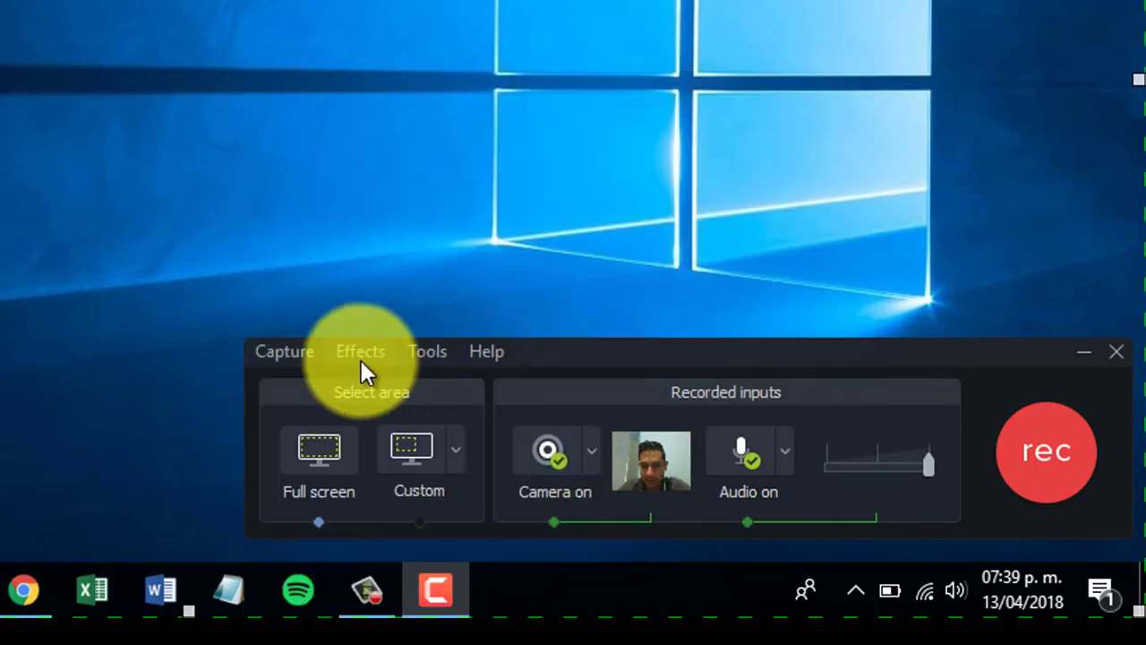
# Open the recorder's effects options and examine the system stamp and caption annotation settings.
pyautogui.click(348, 363)
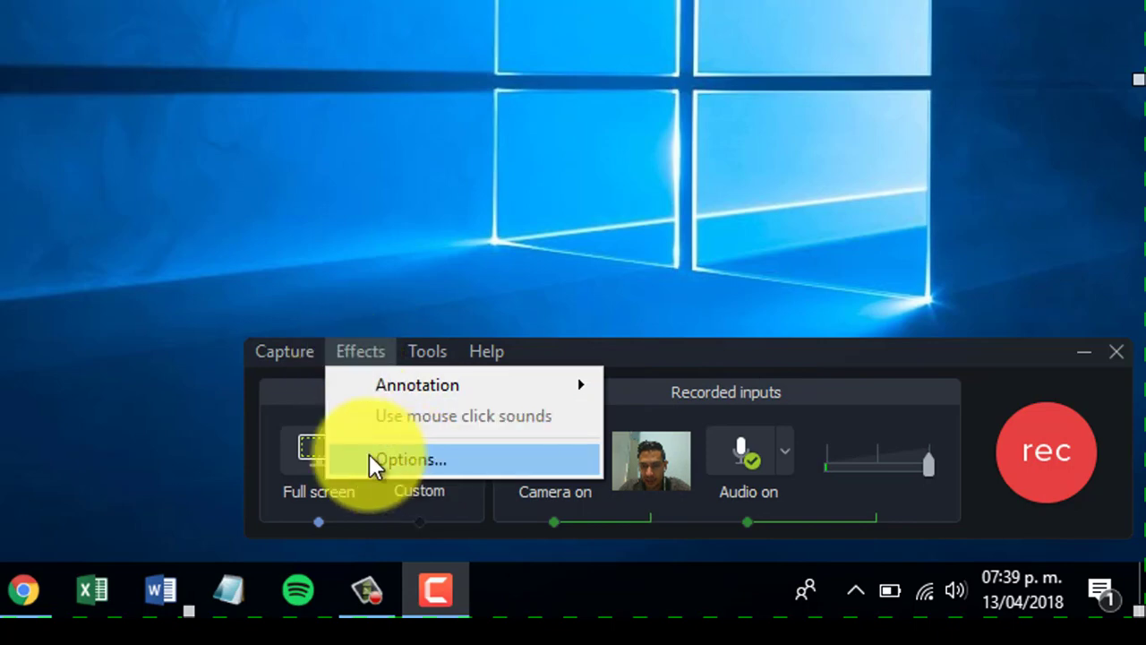
pyautogui.click(430, 461)
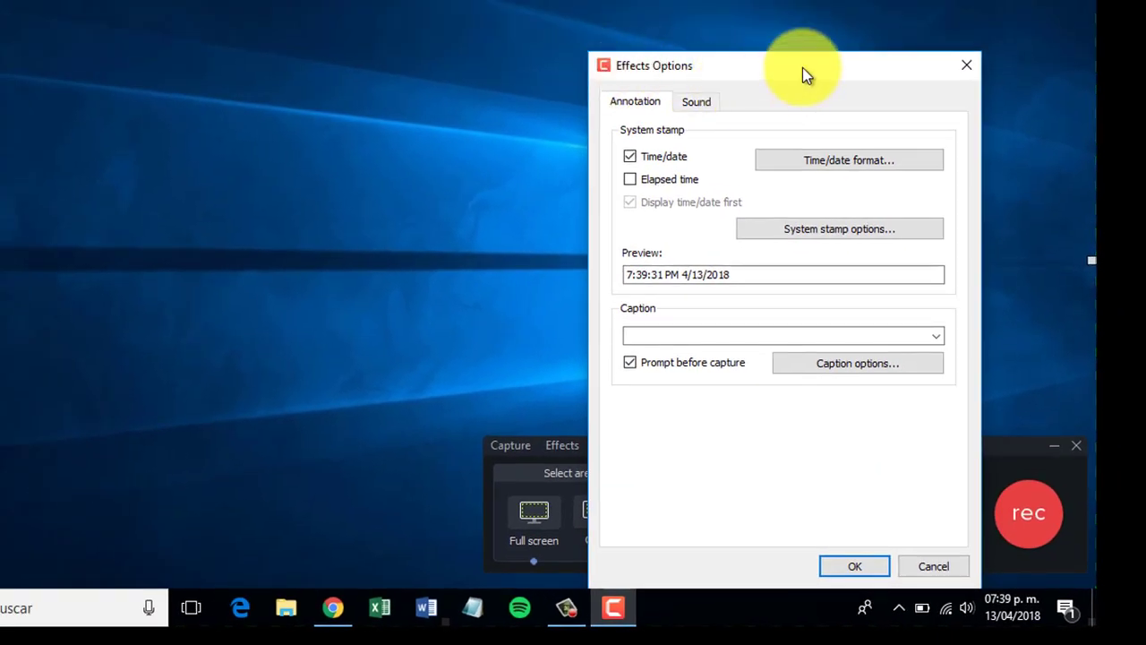
pyautogui.moveTo(802, 67); pyautogui.dragTo(440, 1)
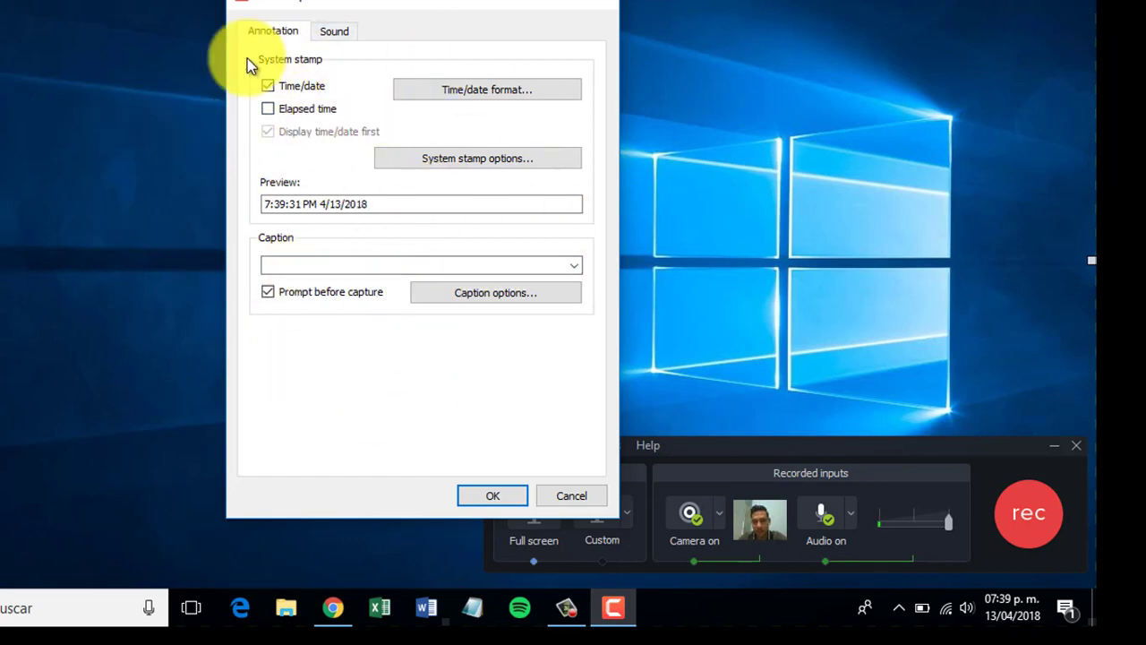
pyautogui.click(266, 103)
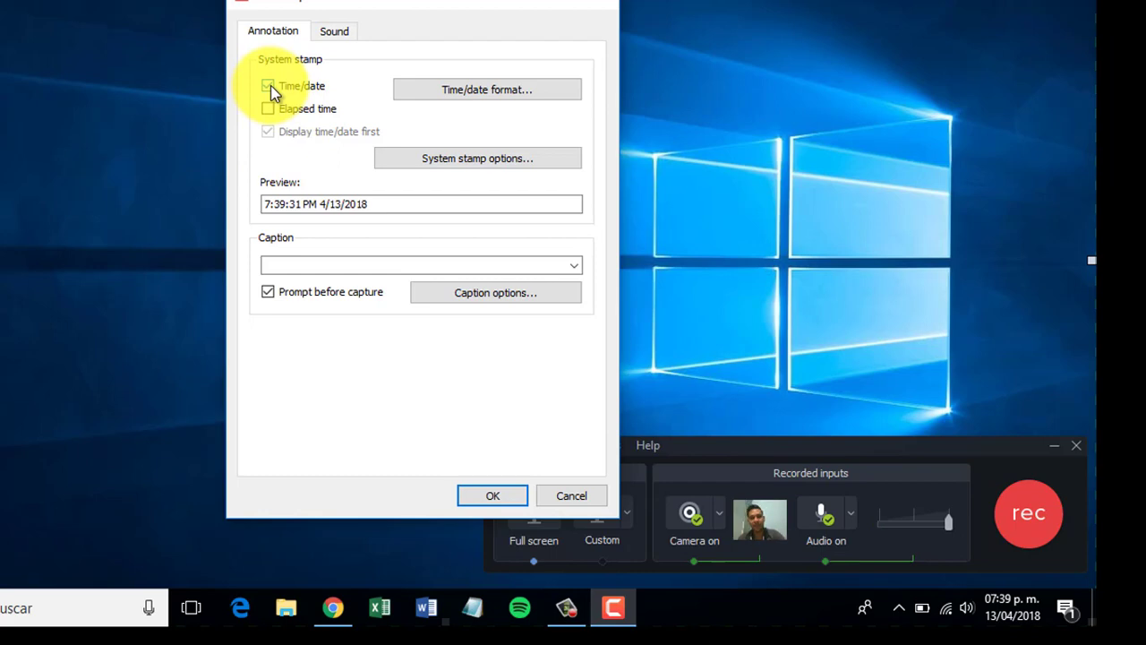
pyautogui.click(270, 85)
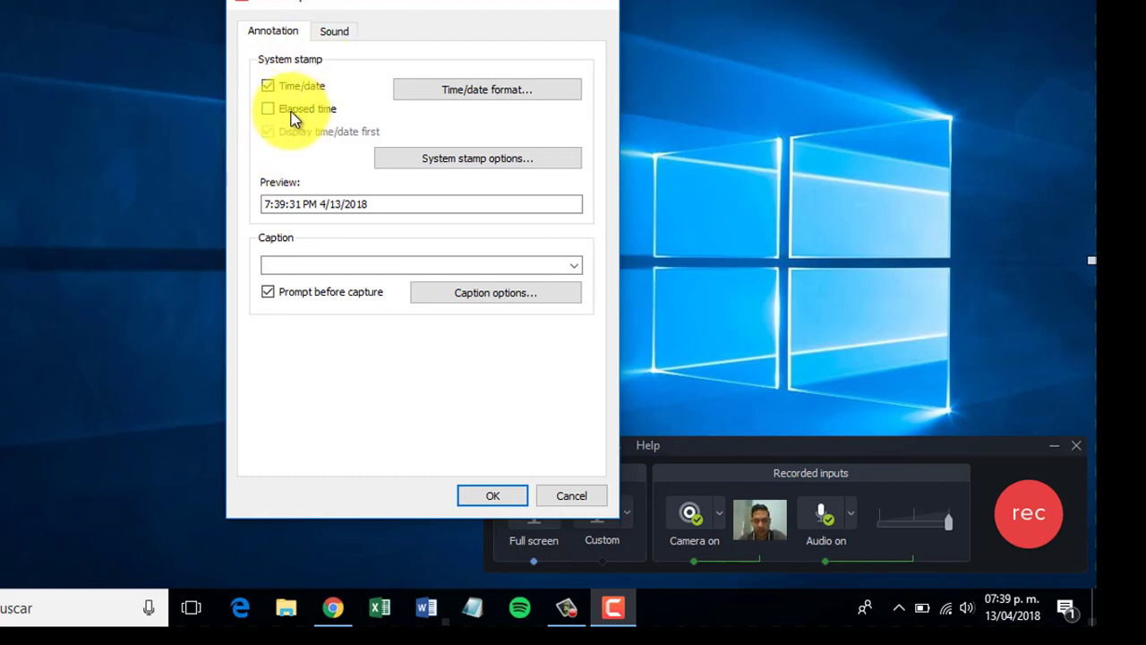
# Examine the mouse click sound effects, including the file chooser for the button-down sound, and close the effects options.
pyautogui.click(337, 34)
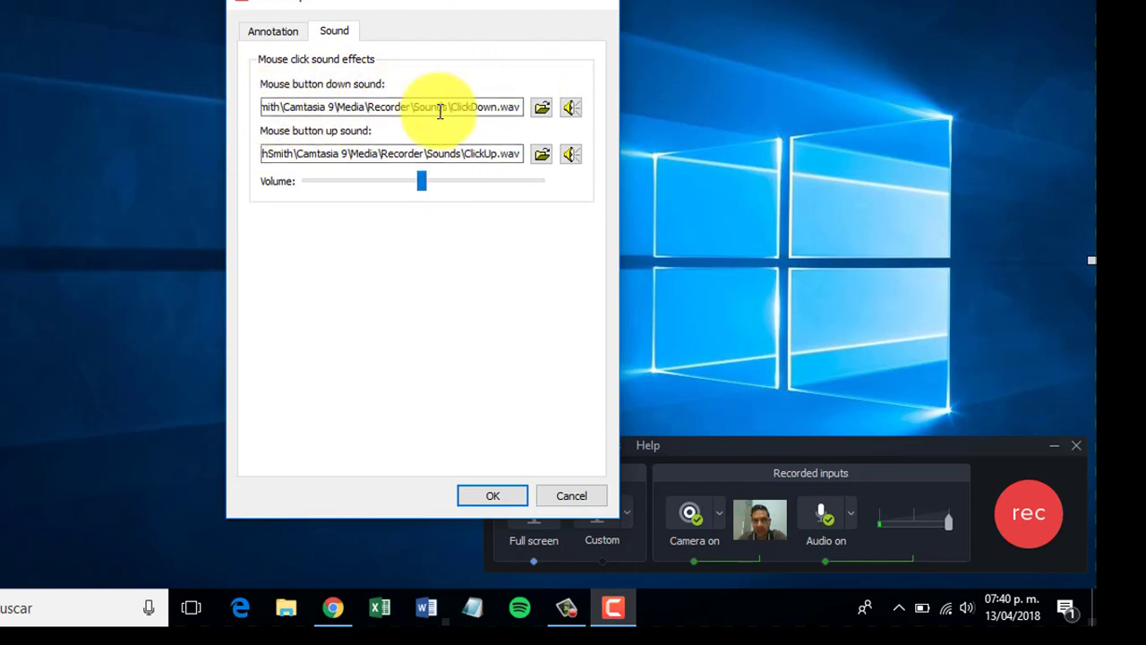
pyautogui.click(542, 108)
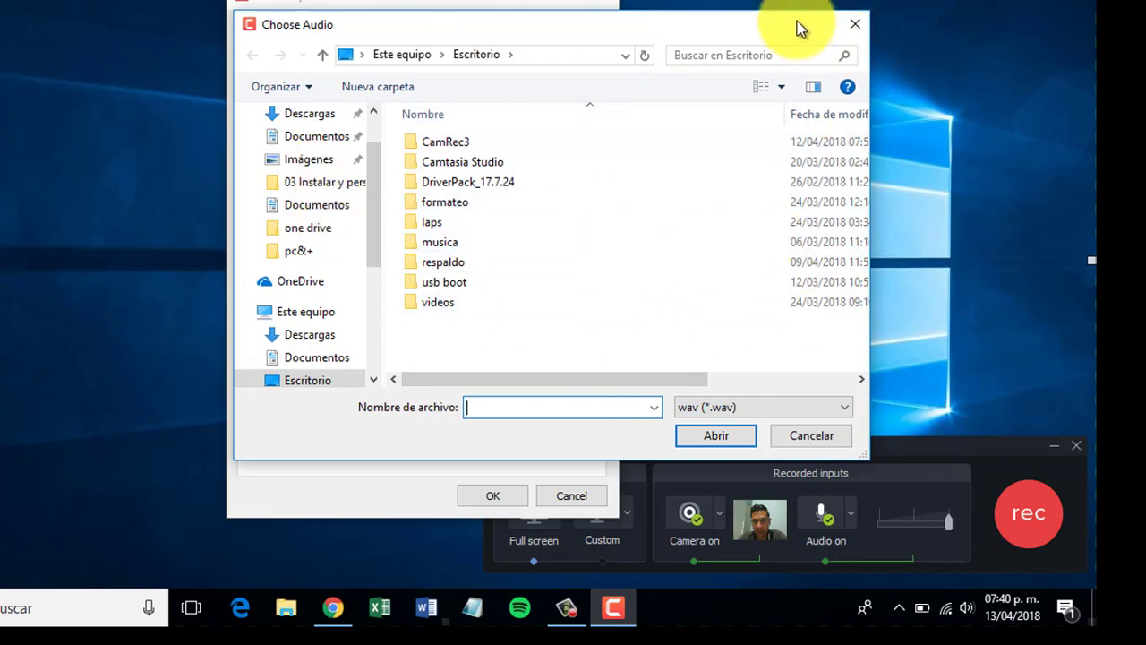
pyautogui.press('Escape')
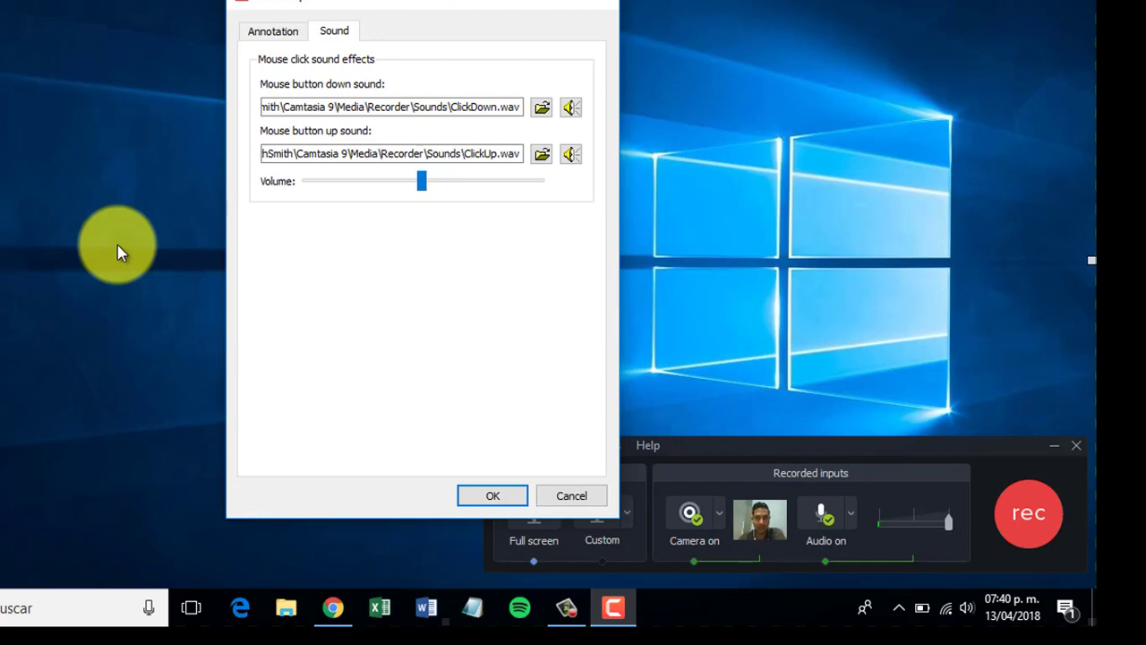
pyautogui.click(274, 31)
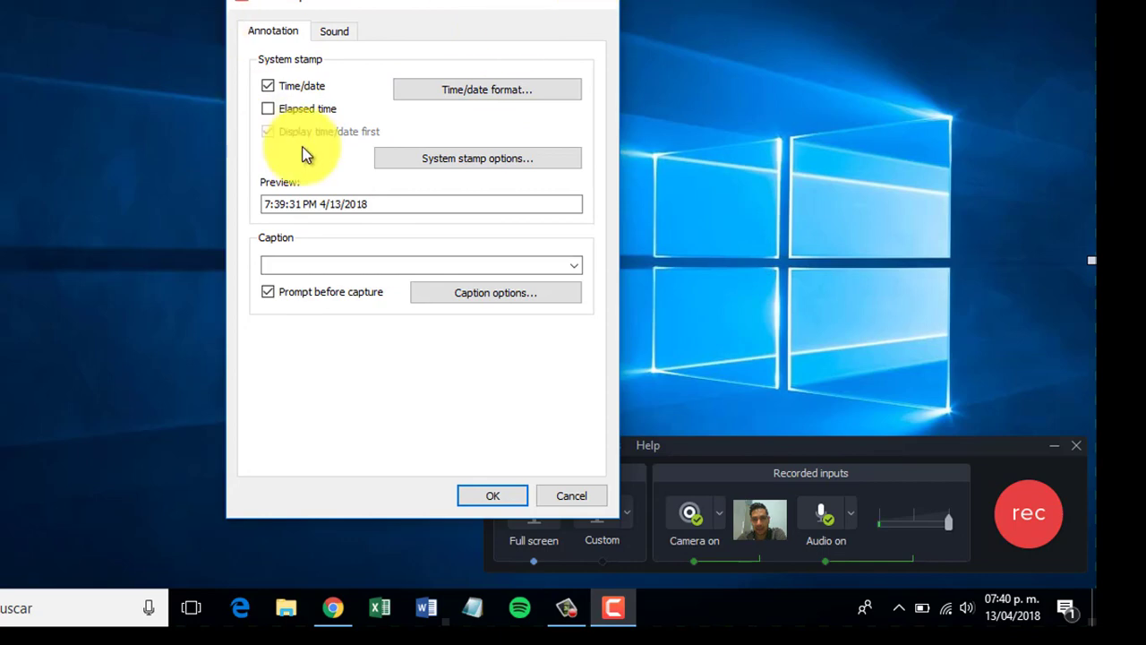
pyautogui.click(605, 4)
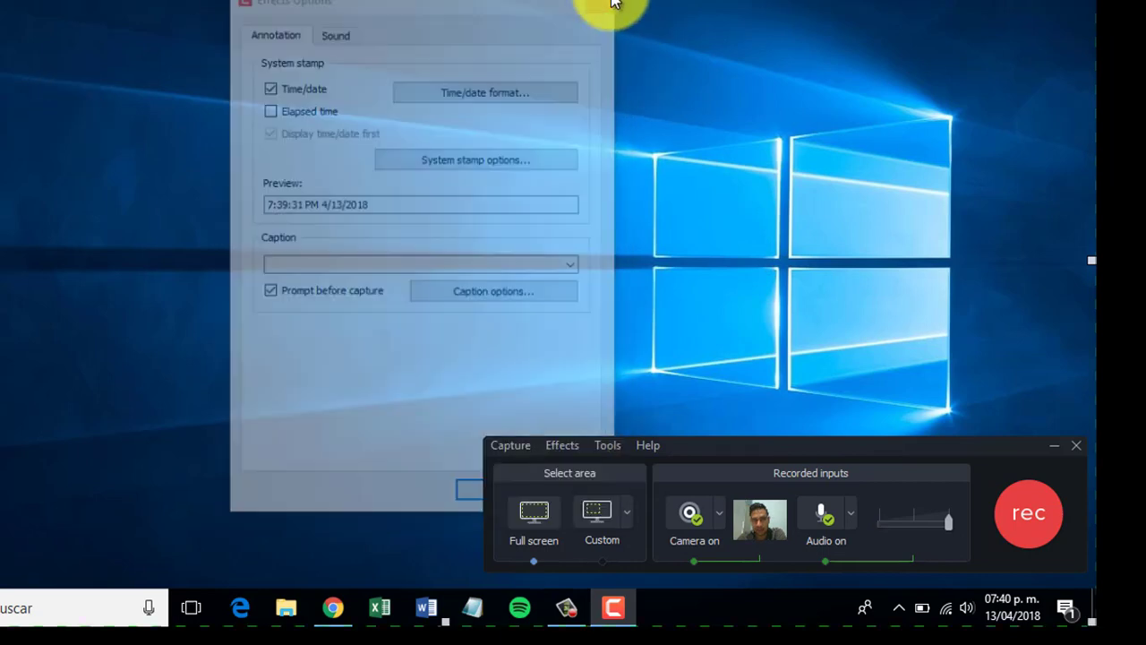
# Open the recorder's tools options and examine the general capture and saving settings, the capture frame rate and the camera device choices.
pyautogui.click(609, 447)
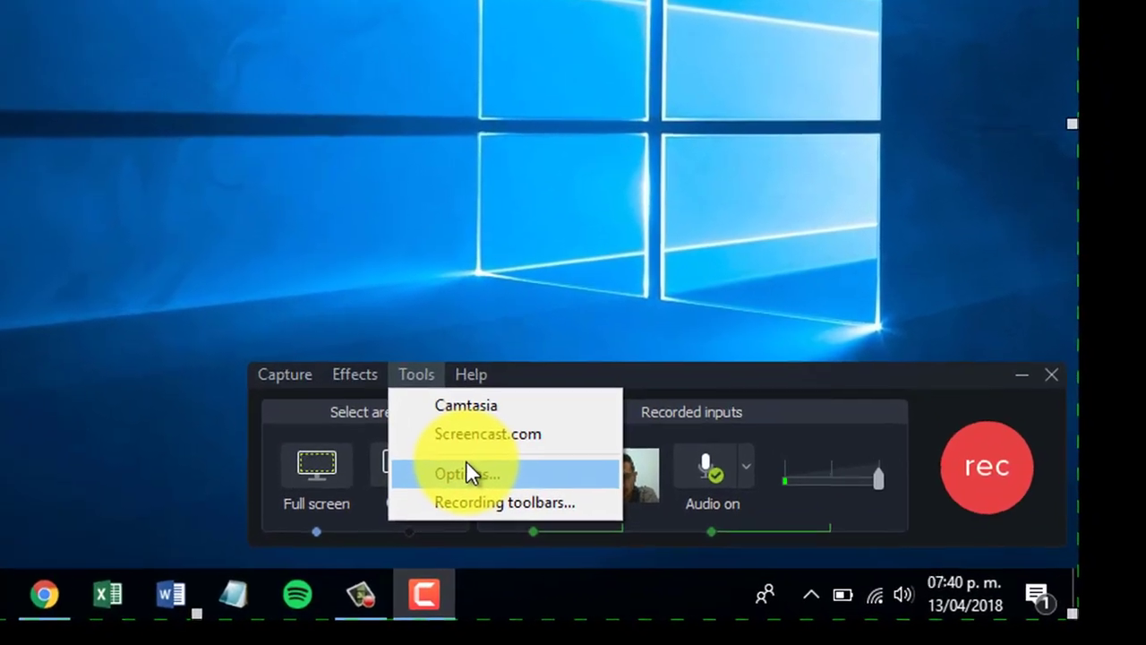
pyautogui.click(445, 459)
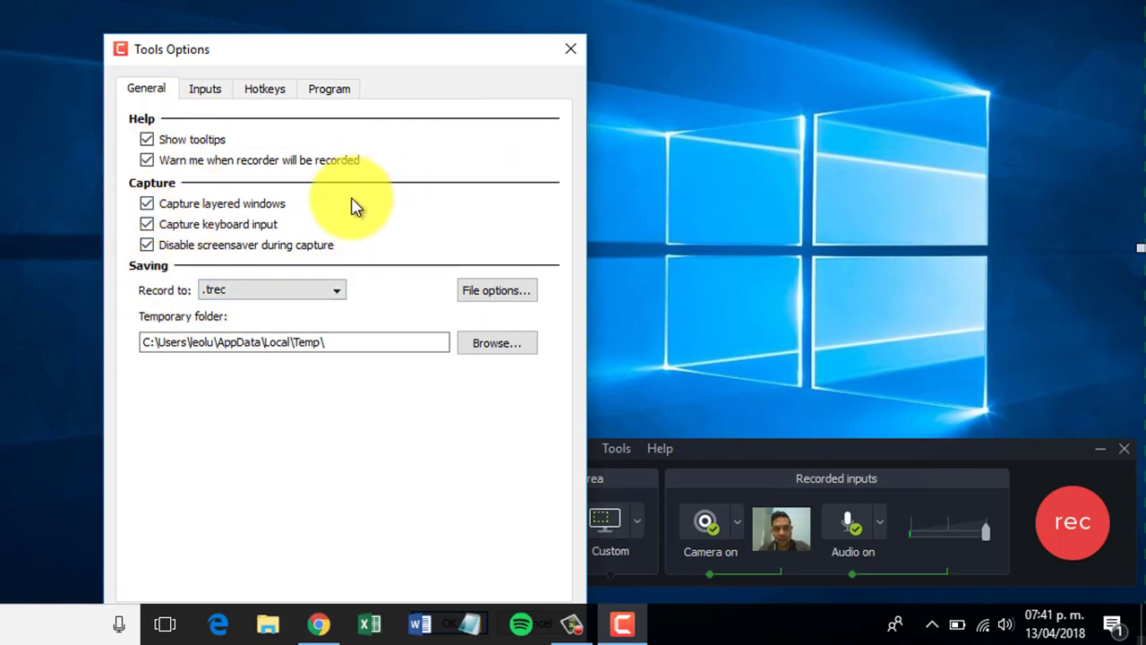
pyautogui.click(205, 89)
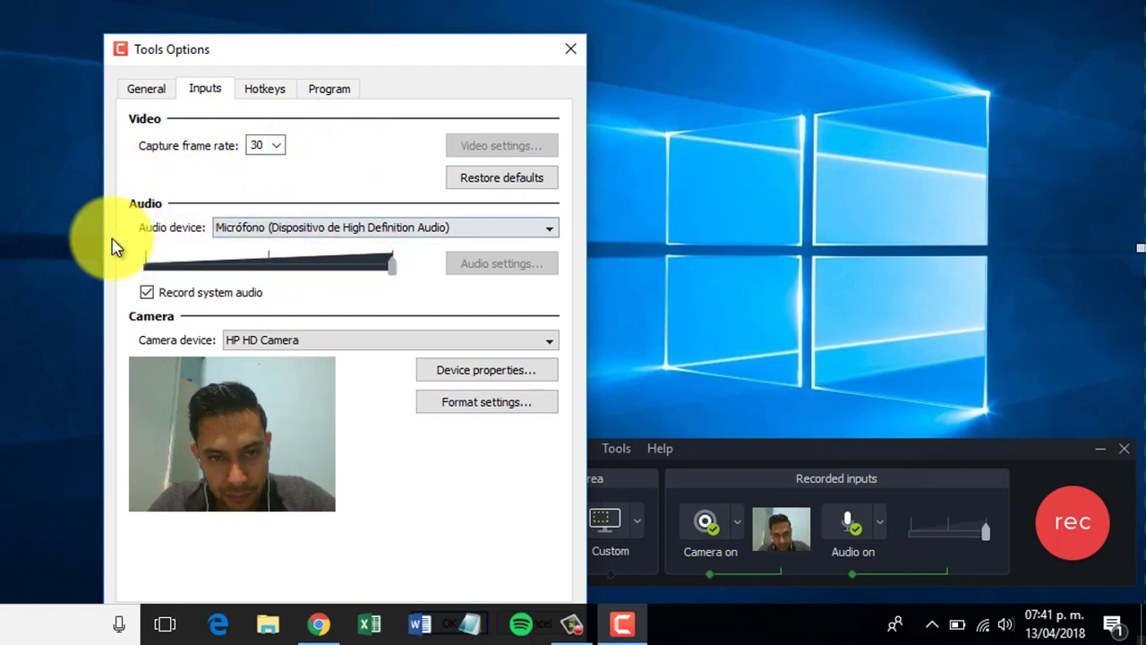
pyautogui.click(277, 147)
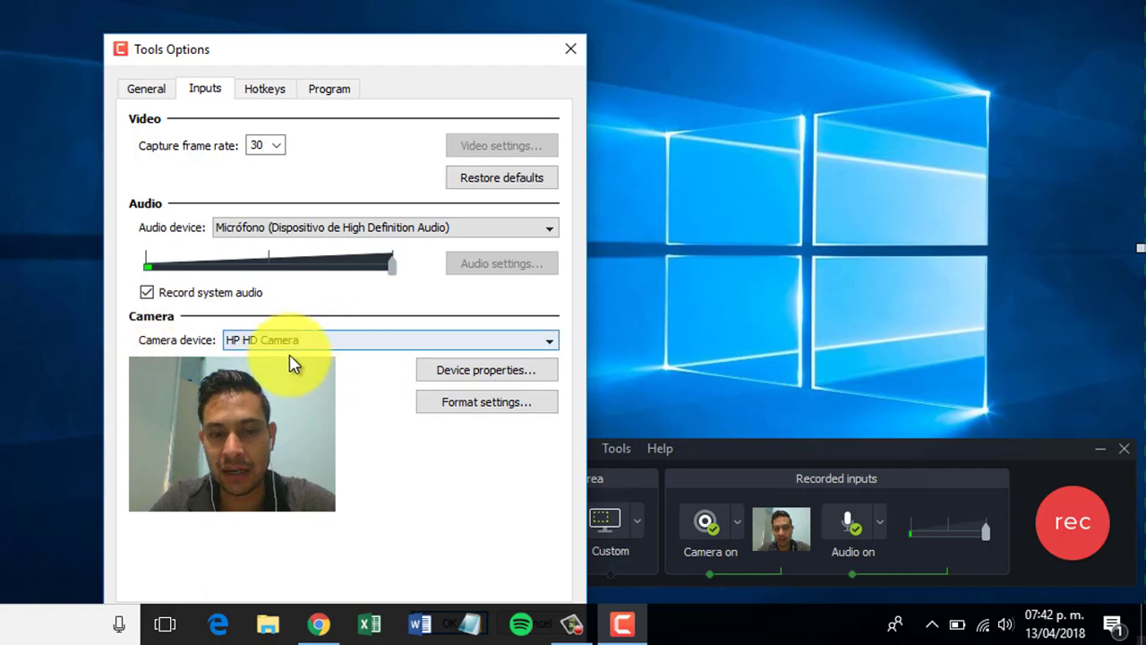
pyautogui.click(355, 347)
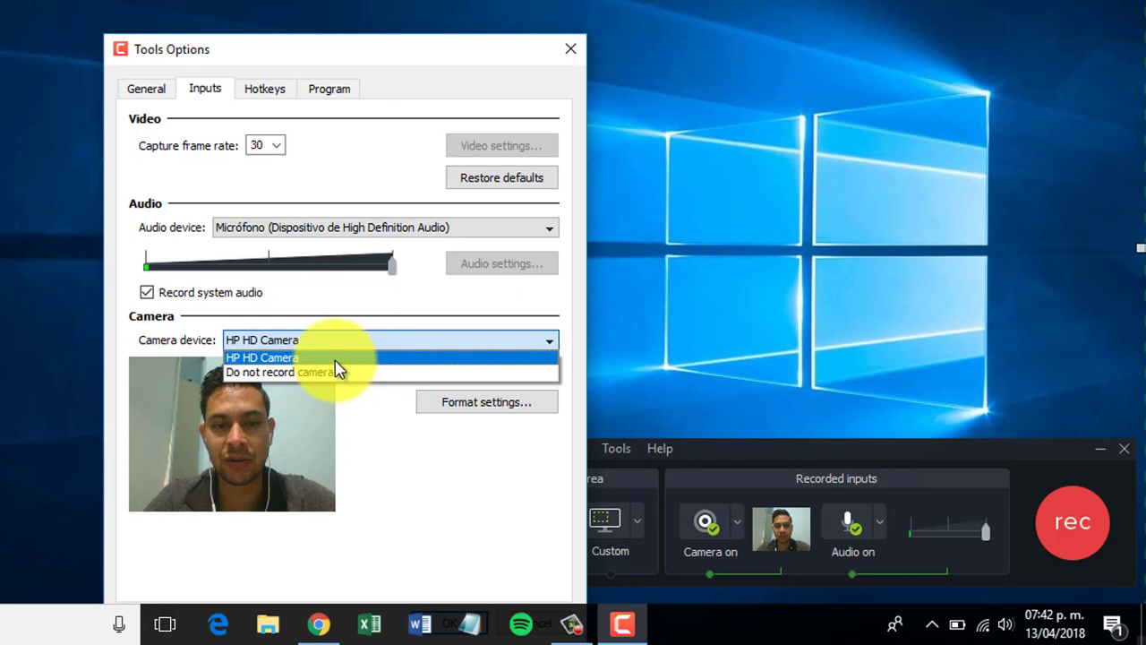
pyautogui.click(443, 528)
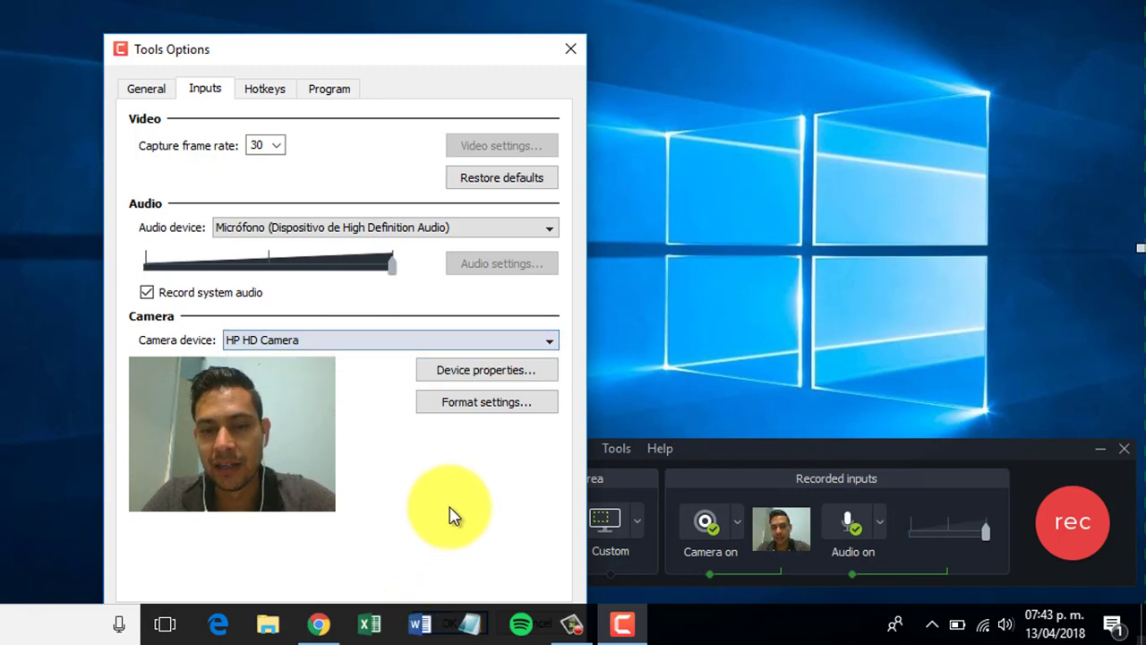
# Accept the tools options and dismiss the hotkey registration messages.
pyautogui.moveTo(405, 58); pyautogui.dragTo(410, 1)
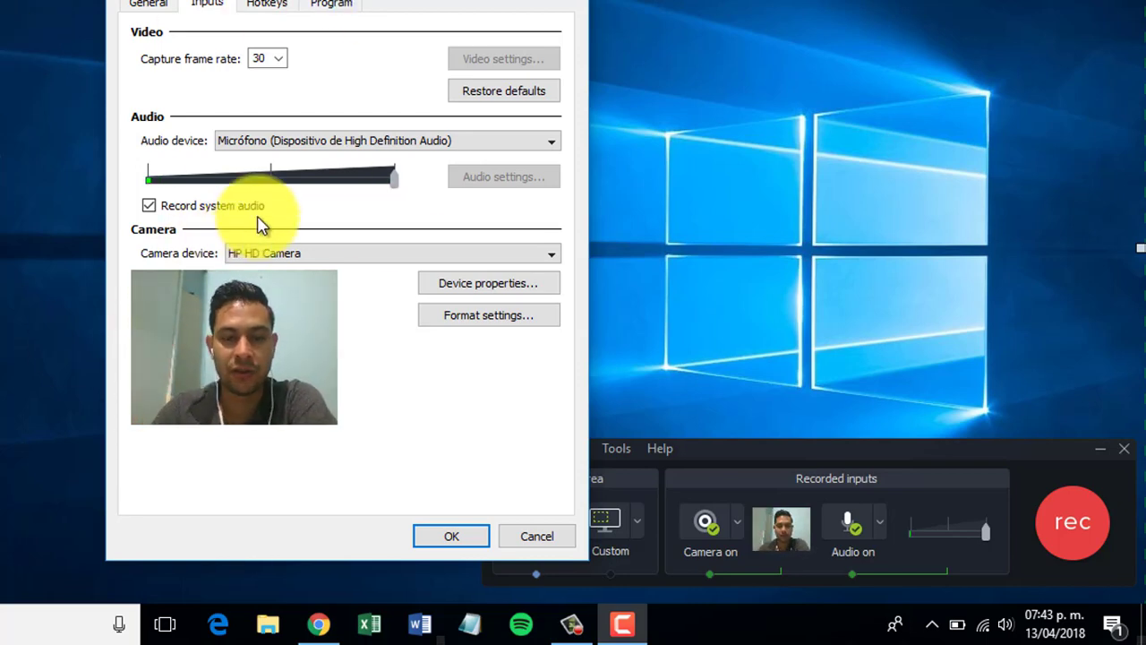
pyautogui.click(446, 545)
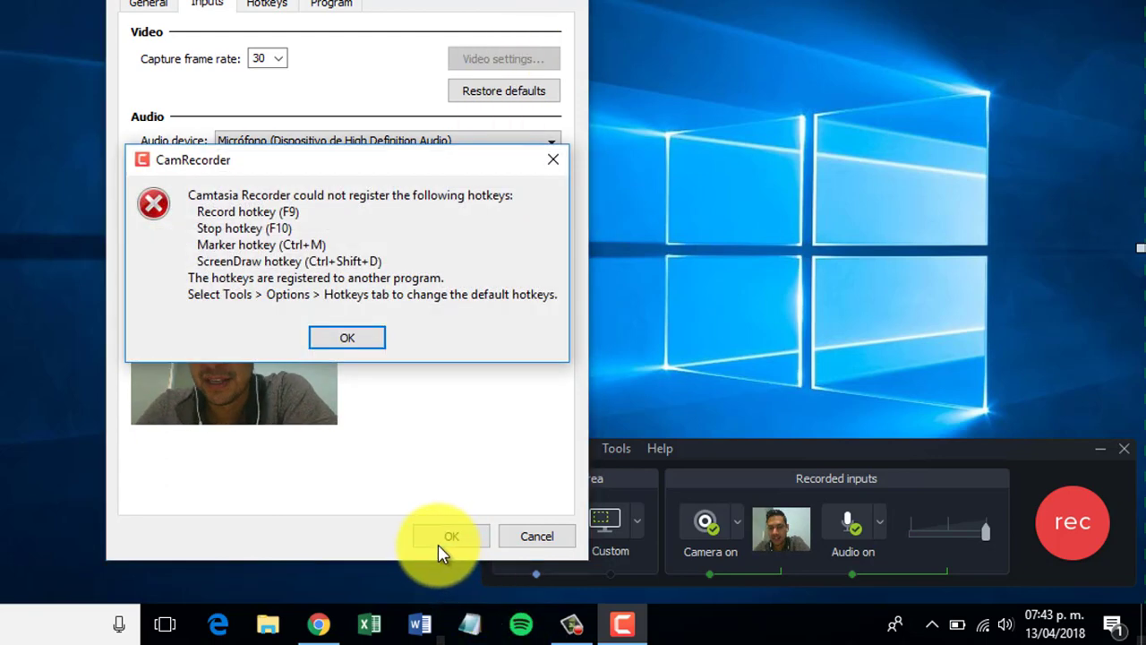
pyautogui.click(346, 337)
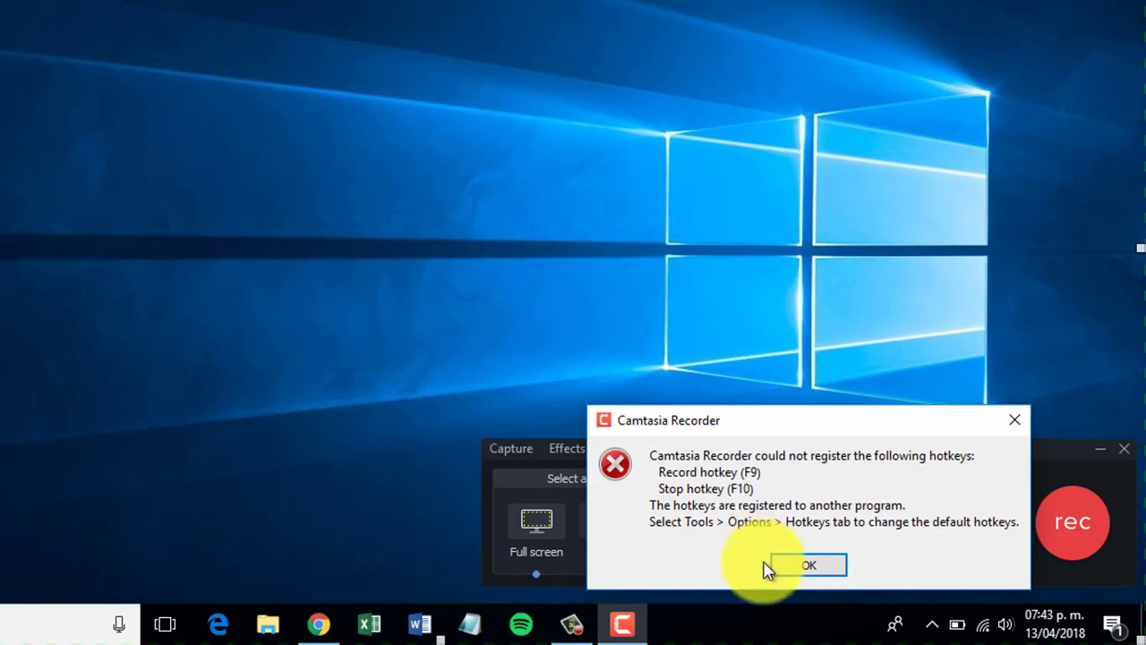
pyautogui.click(802, 564)
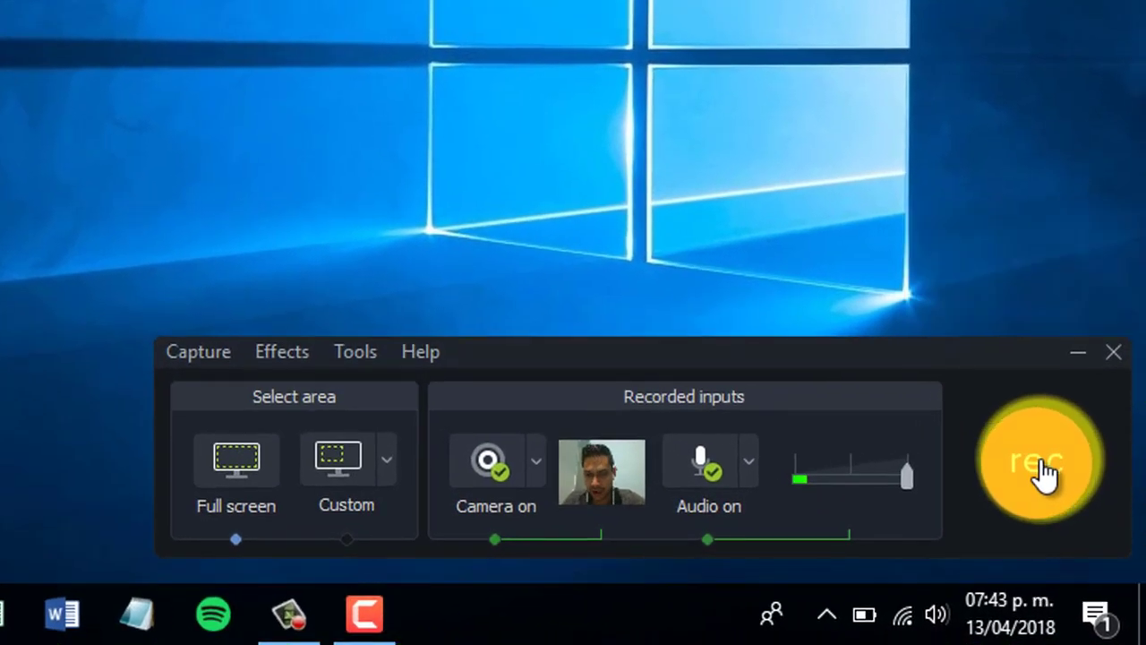
# Start the full-screen recording, switch to Chrome and browse the existing designs on the Canva home page.
pyautogui.click(1038, 465)
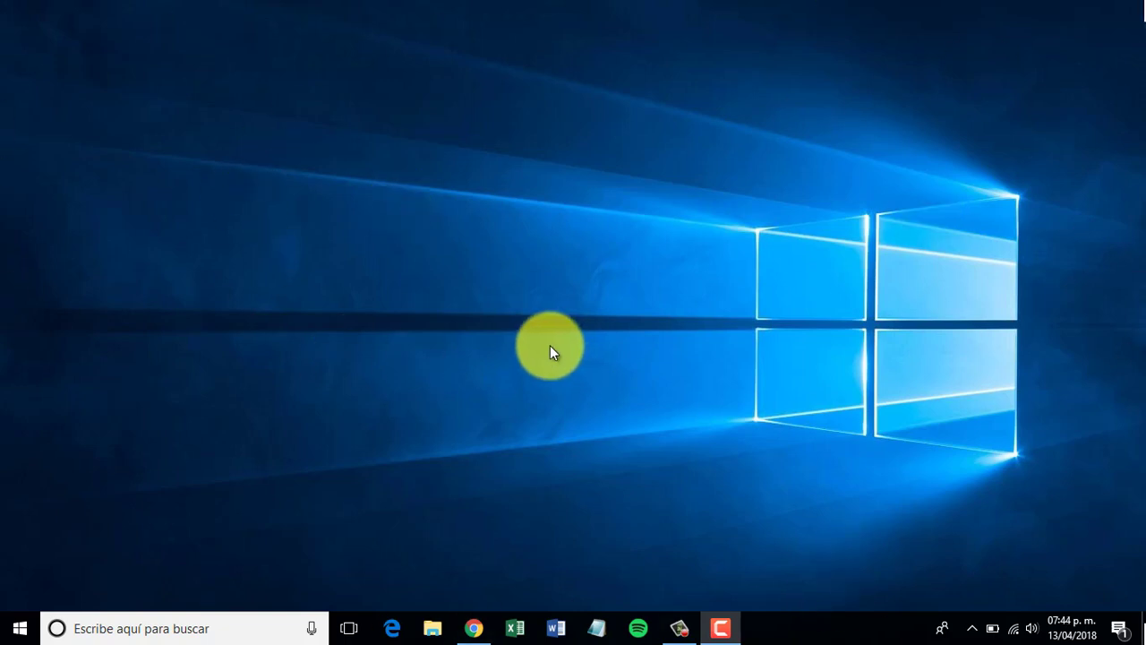
pyautogui.click(481, 627)
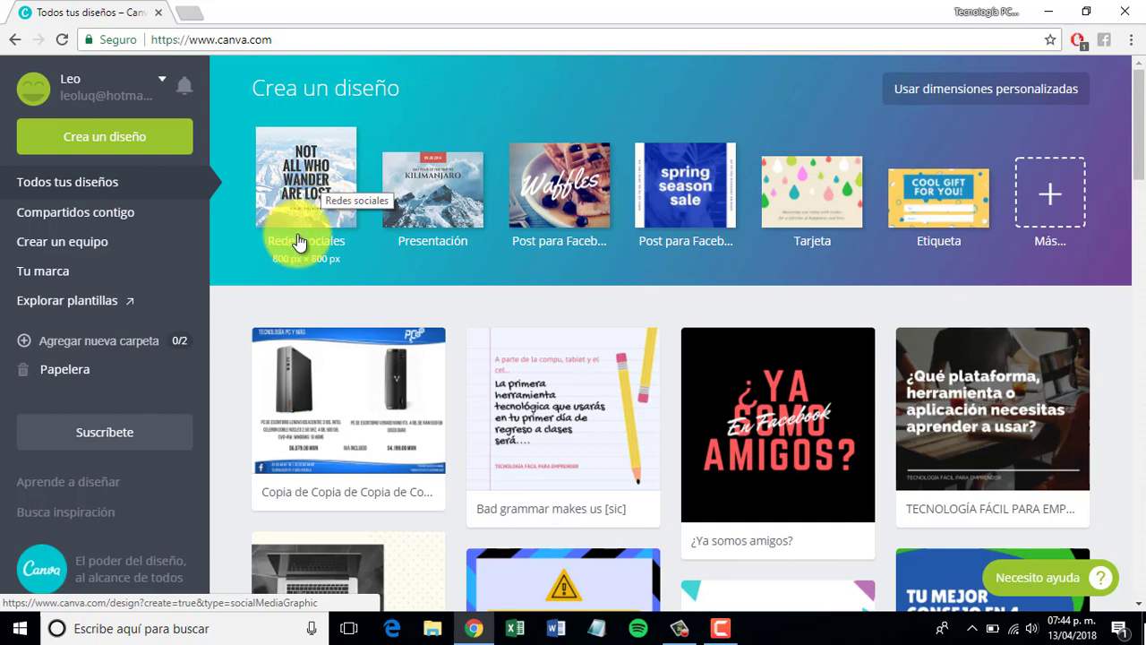
pyautogui.scroll(-1, 298, 240)
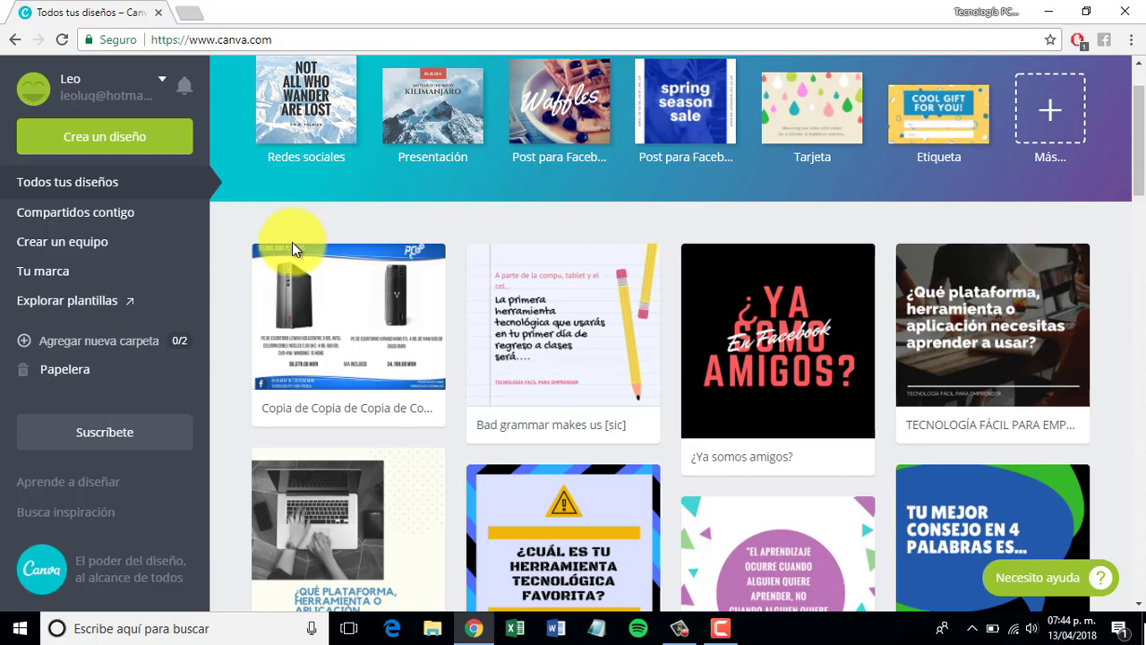
pyautogui.scroll(1, 292, 241)
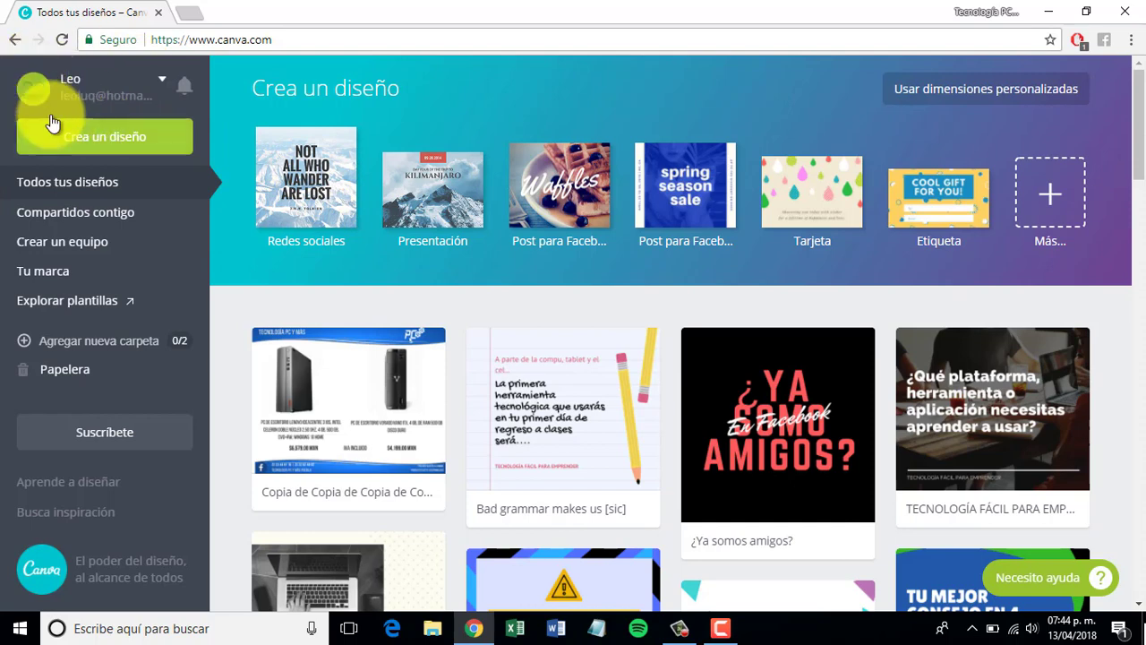
pyautogui.scroll(-1, 259, 249)
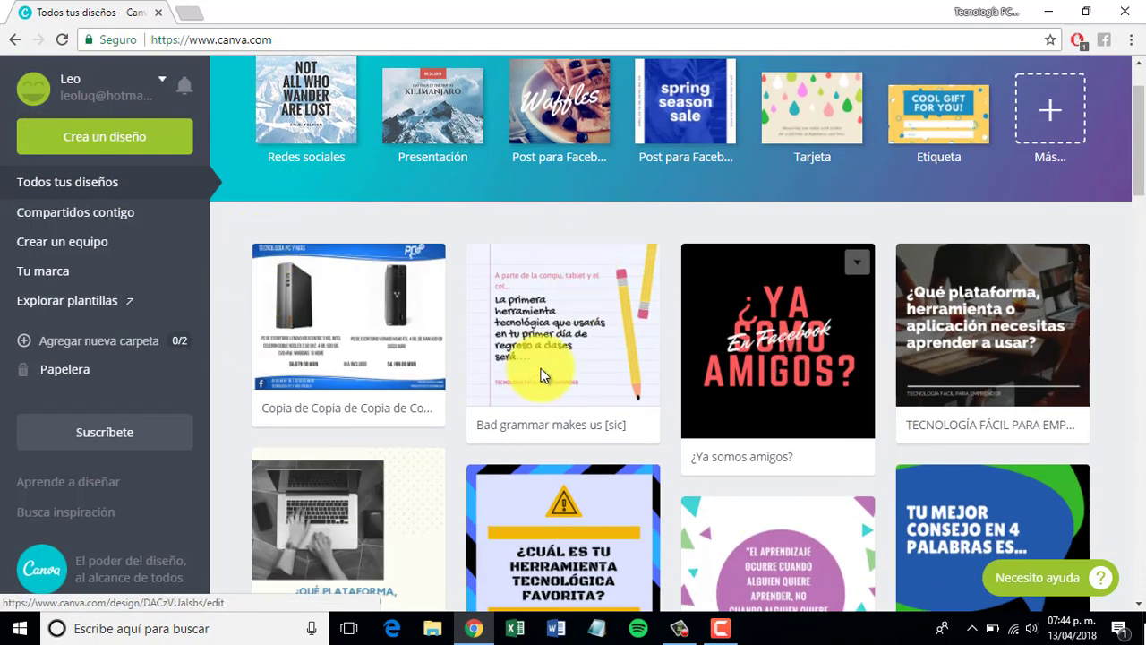
pyautogui.scroll(-1, 538, 379)
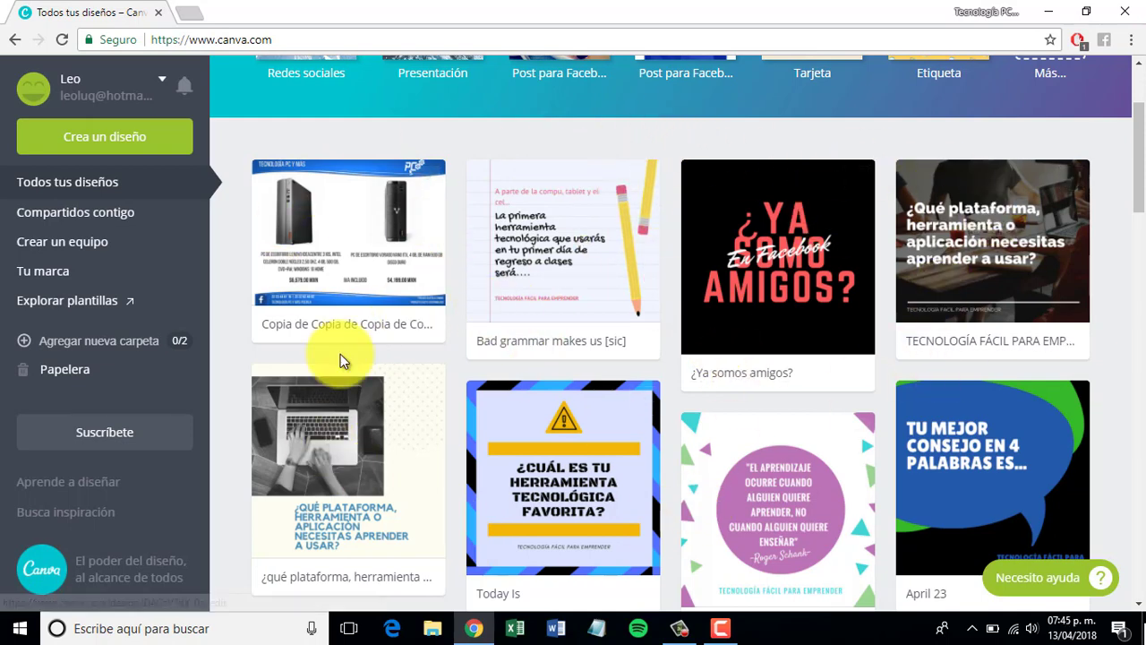
pyautogui.scroll(-1, 447, 385)
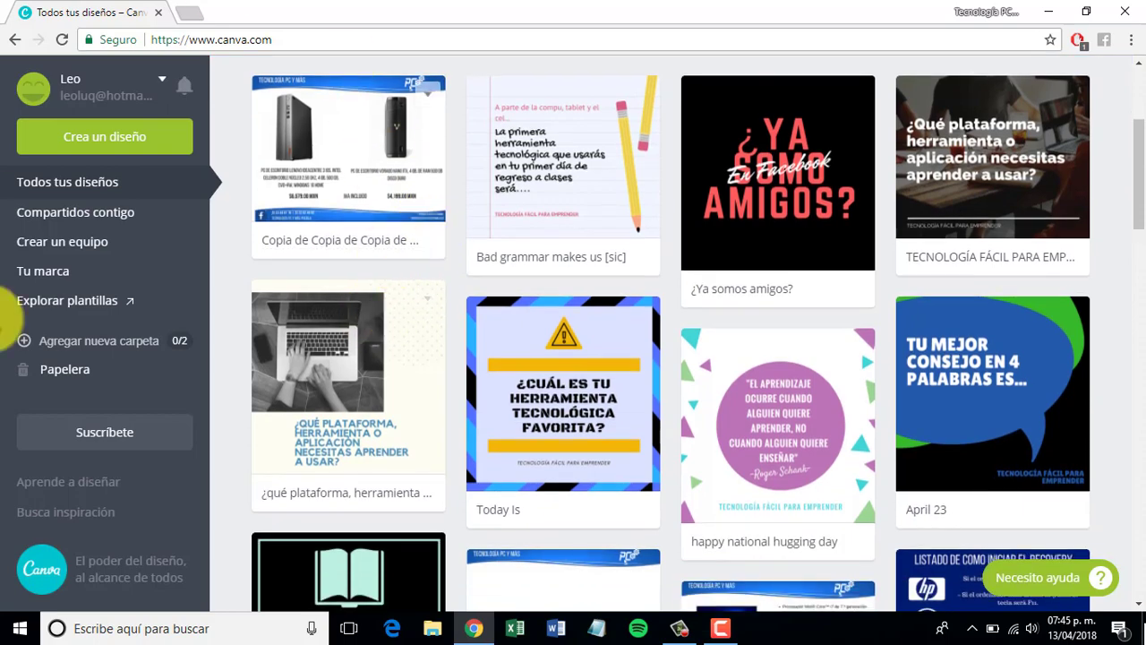
pyautogui.scroll(3, 257, 320)
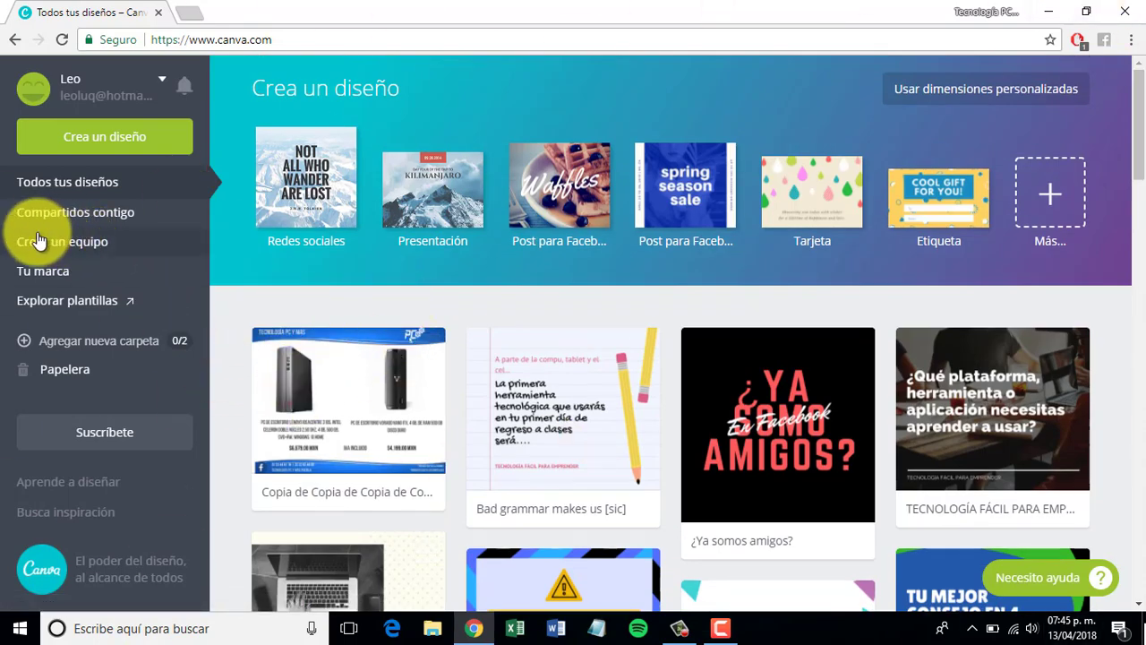
# Create a new Redes sociales design in Canva and browse the available layouts.
pyautogui.click(298, 157)
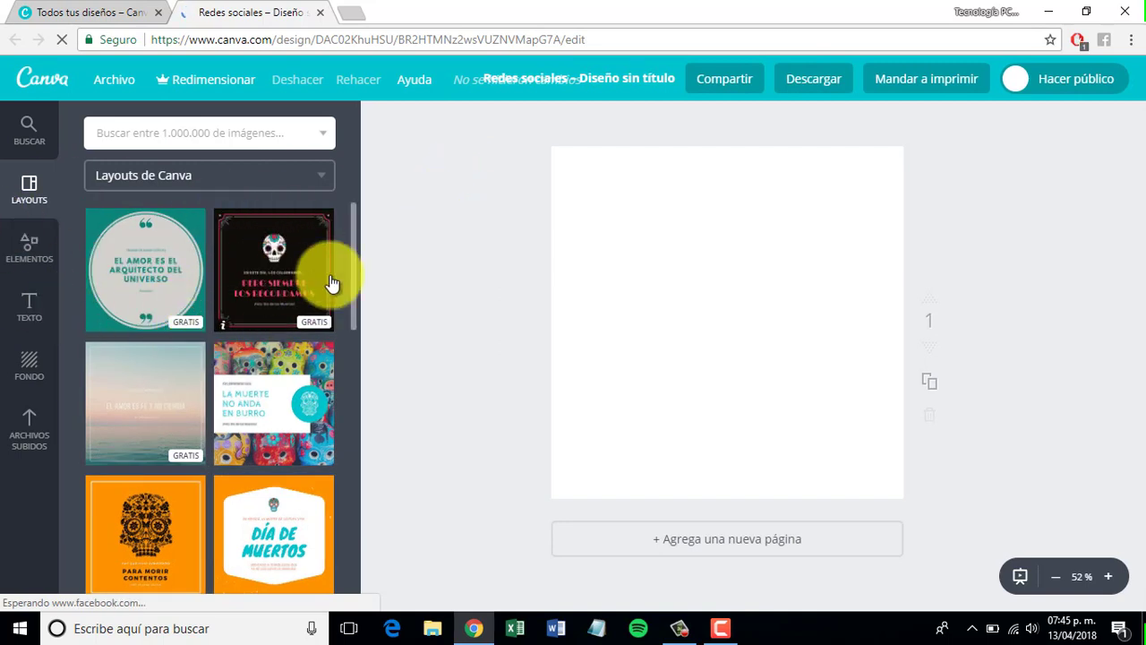
pyautogui.scroll(-5, 276, 273)
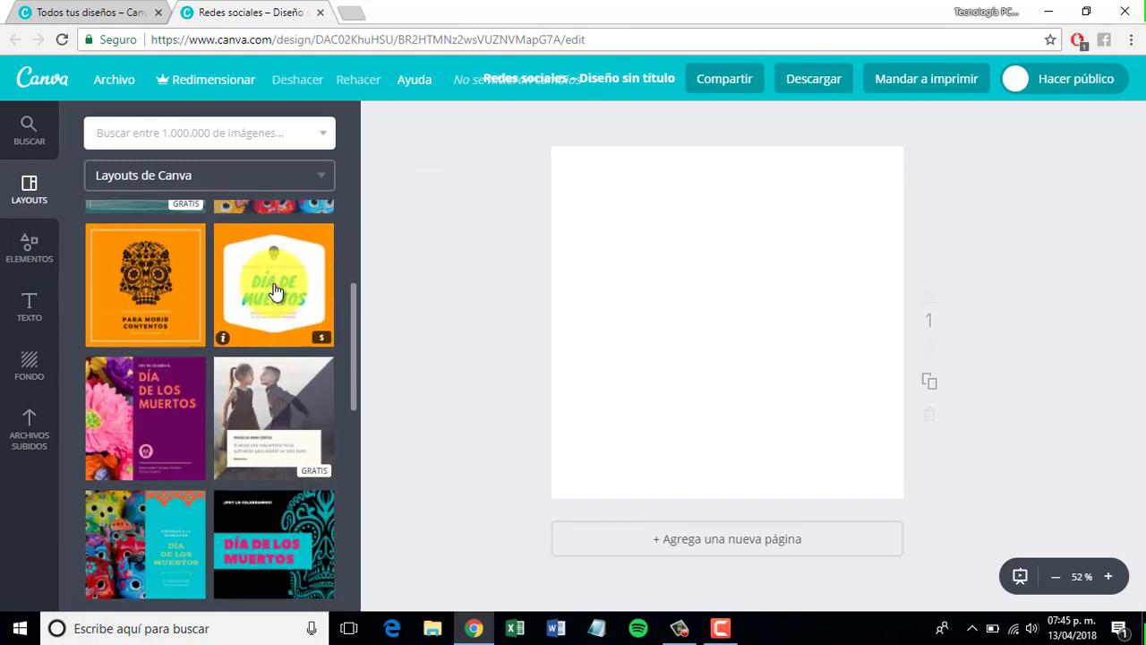
pyautogui.scroll(-10, 276, 288)
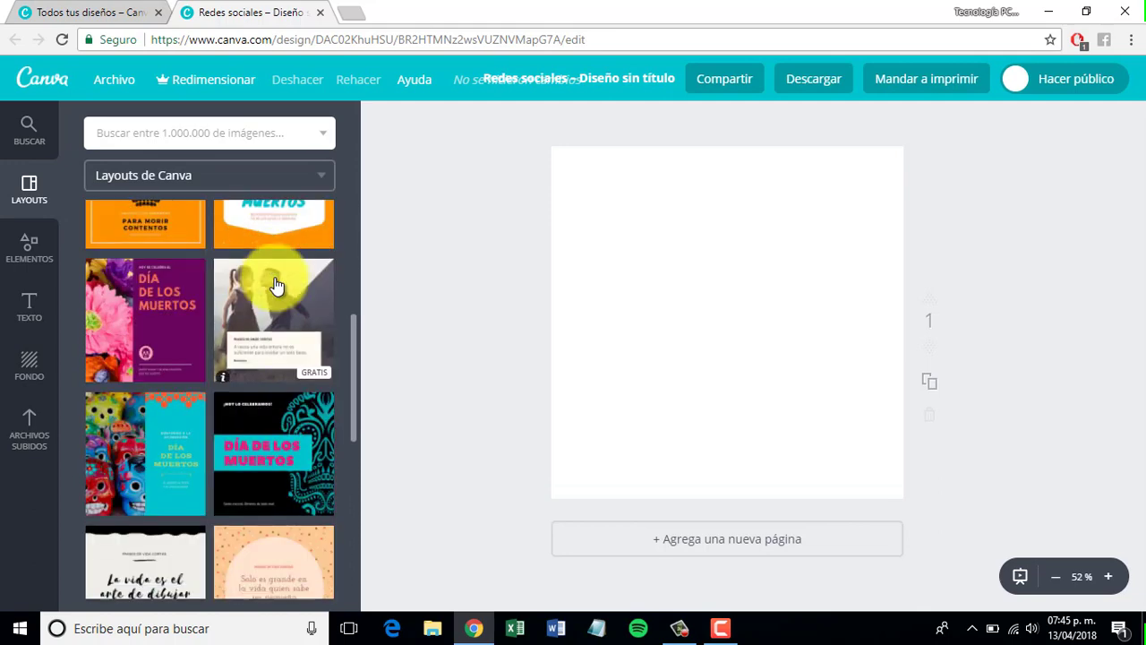
pyautogui.scroll(-1, 275, 285)
pyautogui.scroll(-3, 294, 294)
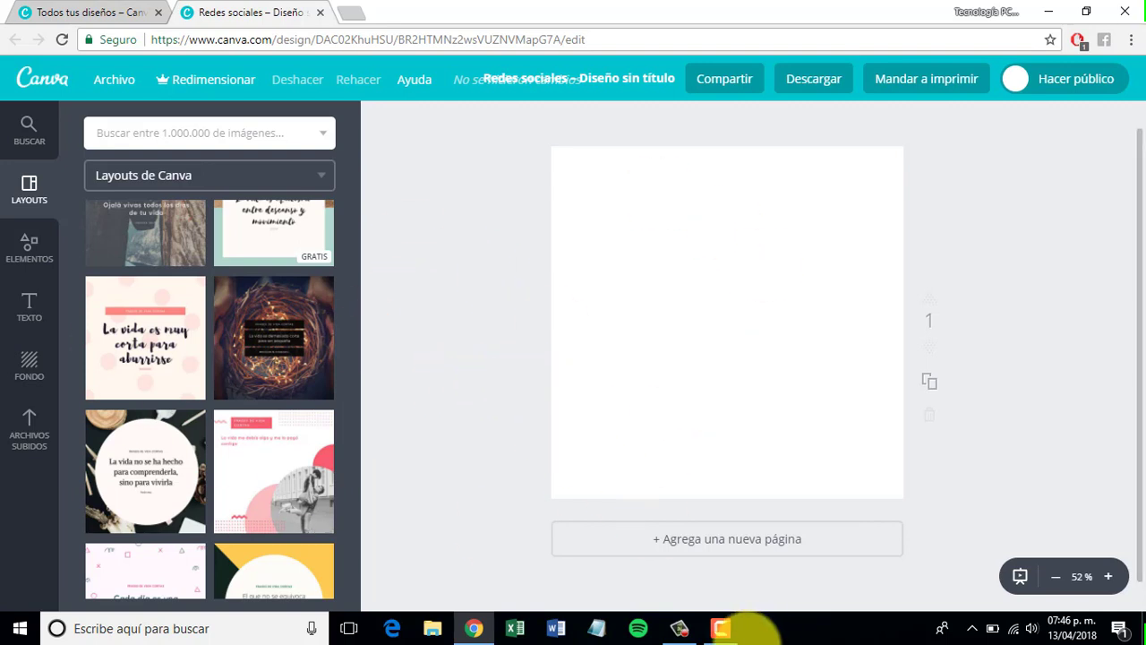
# Bring up the recorder controls, resume the paused recording and pause it again.
pyautogui.moveTo(721, 634)
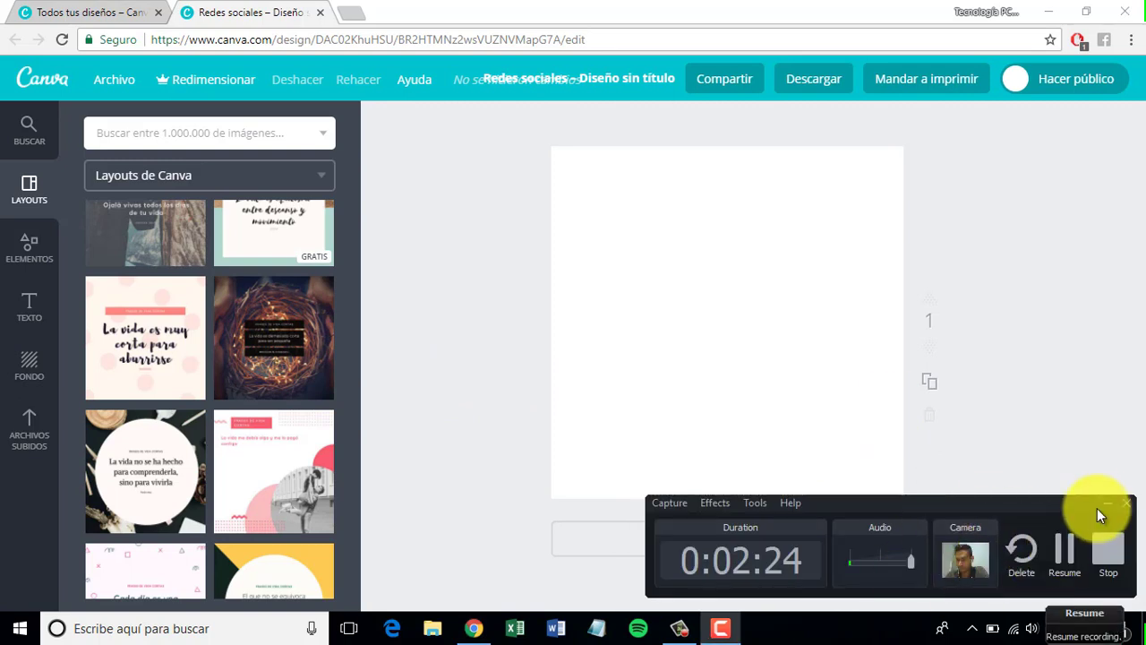
pyautogui.click(1105, 543)
pyautogui.click(721, 629)
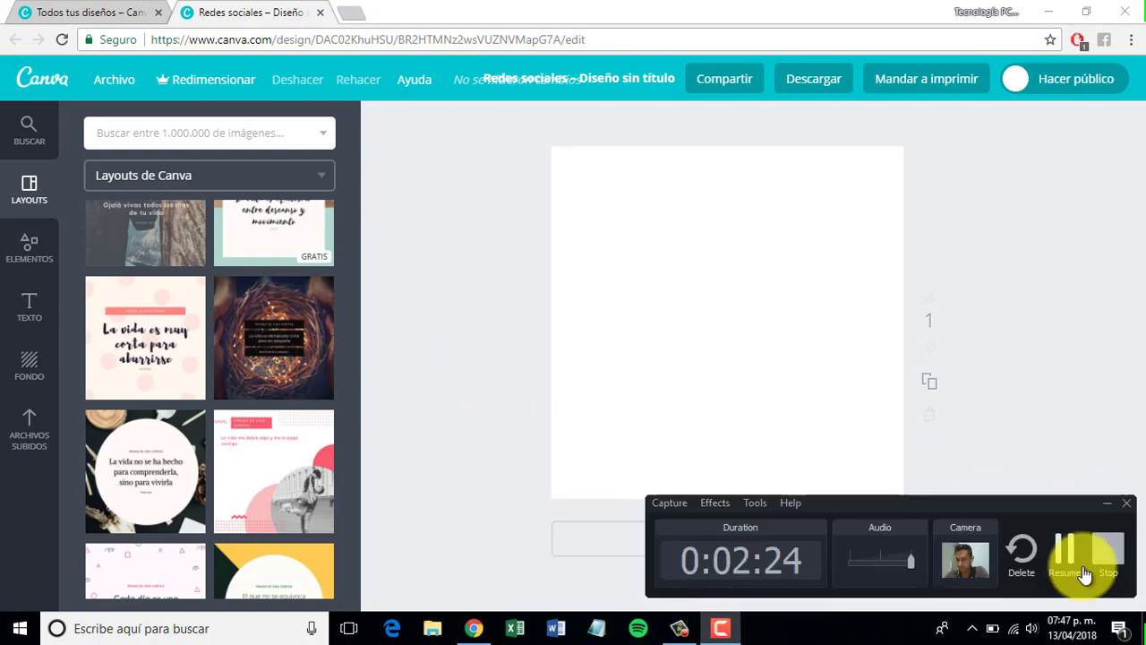
pyautogui.click(1032, 551)
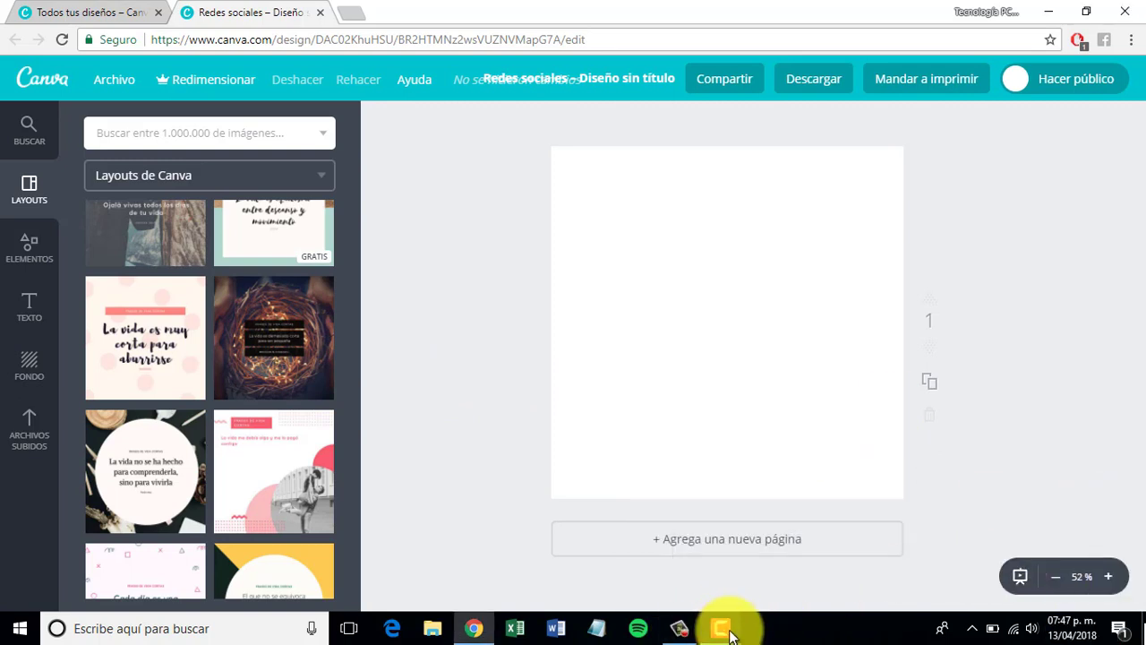
pyautogui.click(720, 629)
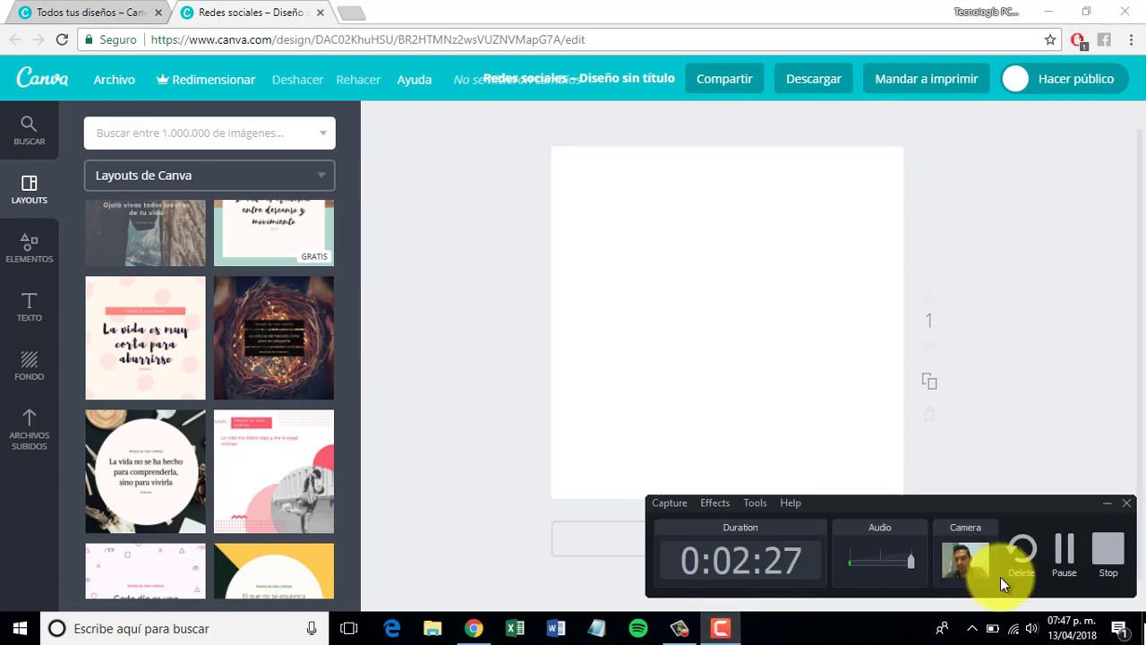
pyautogui.click(1064, 550)
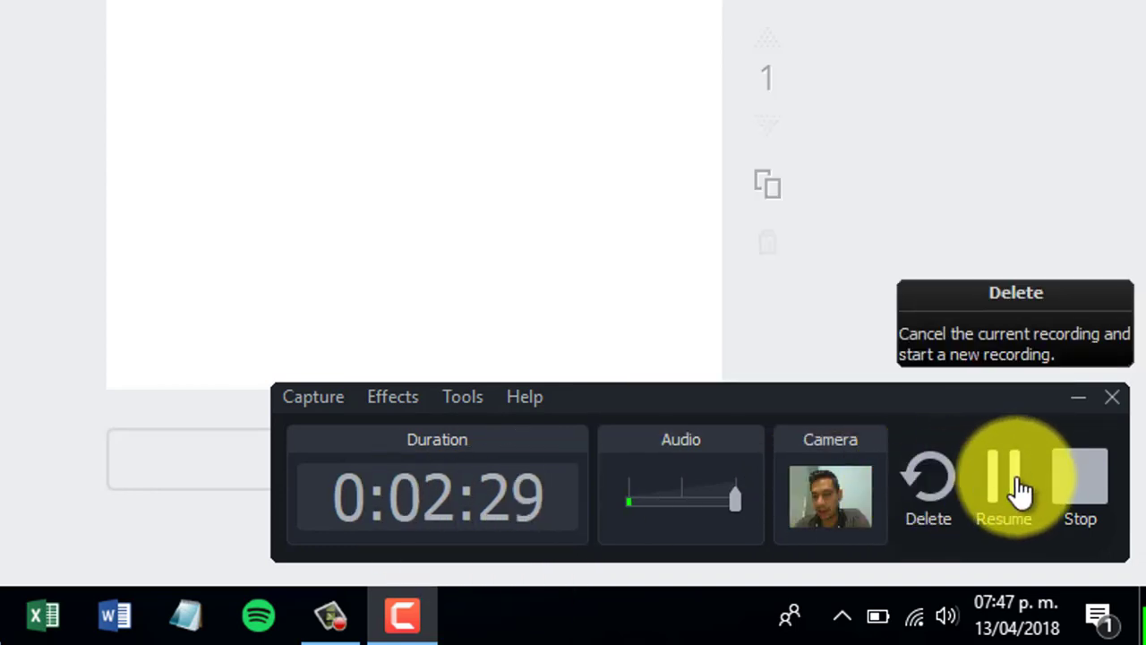
# Stop the recording and switch to the Camtasia editor to view it on the timeline.
pyautogui.click(1077, 485)
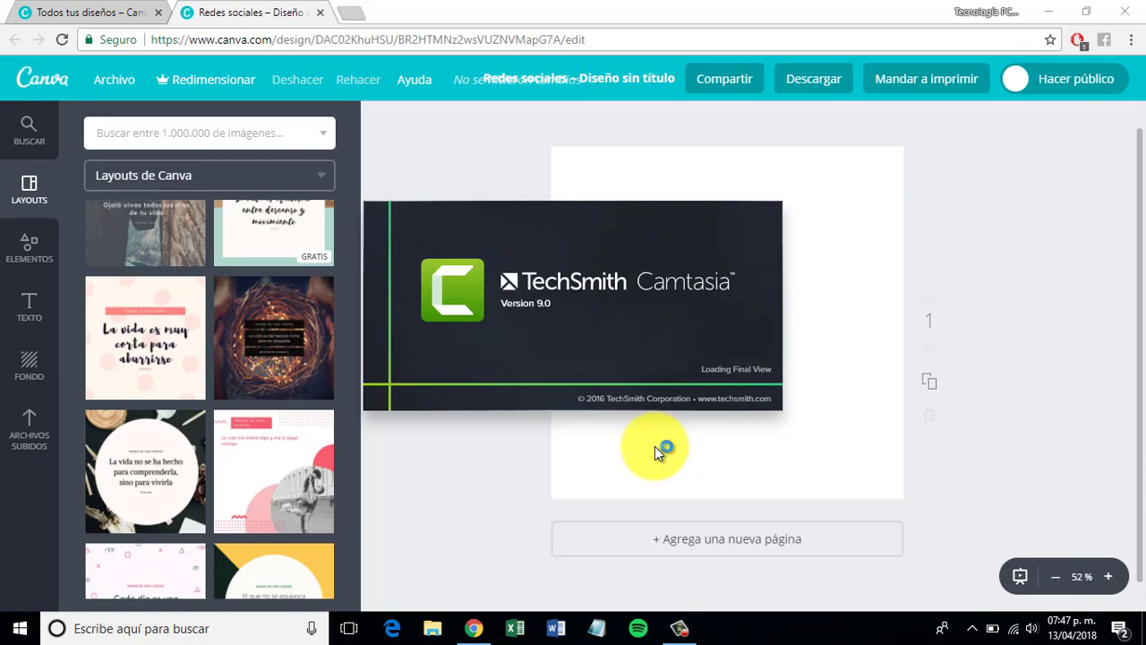
pyautogui.hotkey('alt', 'Tab')
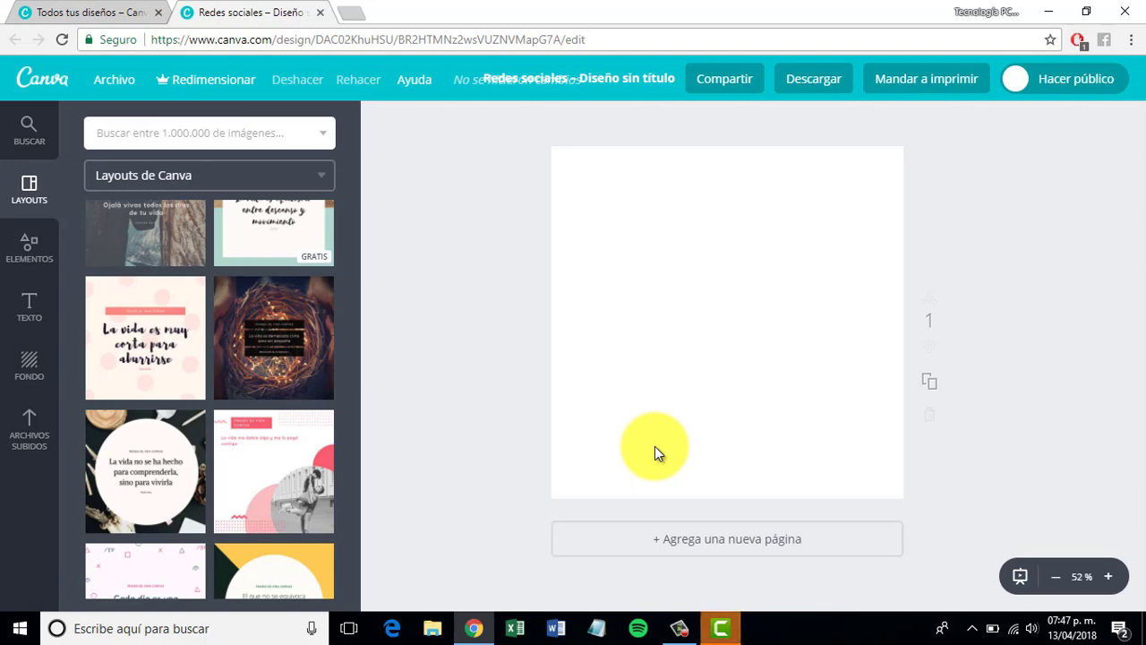
pyautogui.click(721, 626)
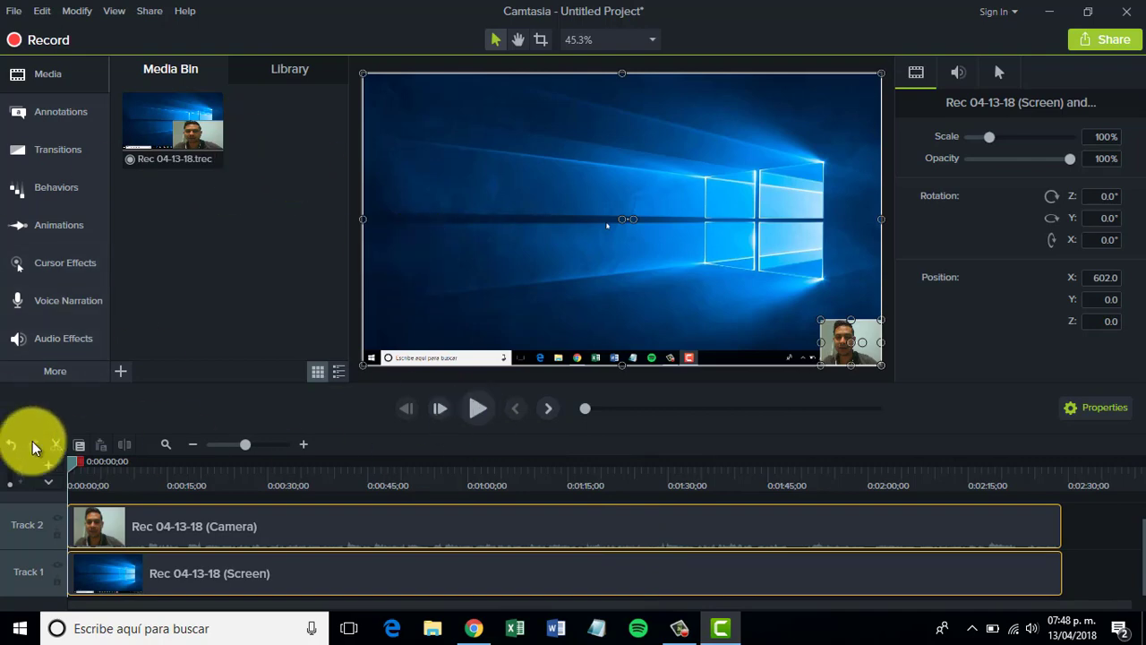
# Enlarge the screen and camera clips together to about 190% on the canvas and scrub the timeline back to about 0:00:59.
pyautogui.moveTo(80, 462); pyautogui.dragTo(703, 546)
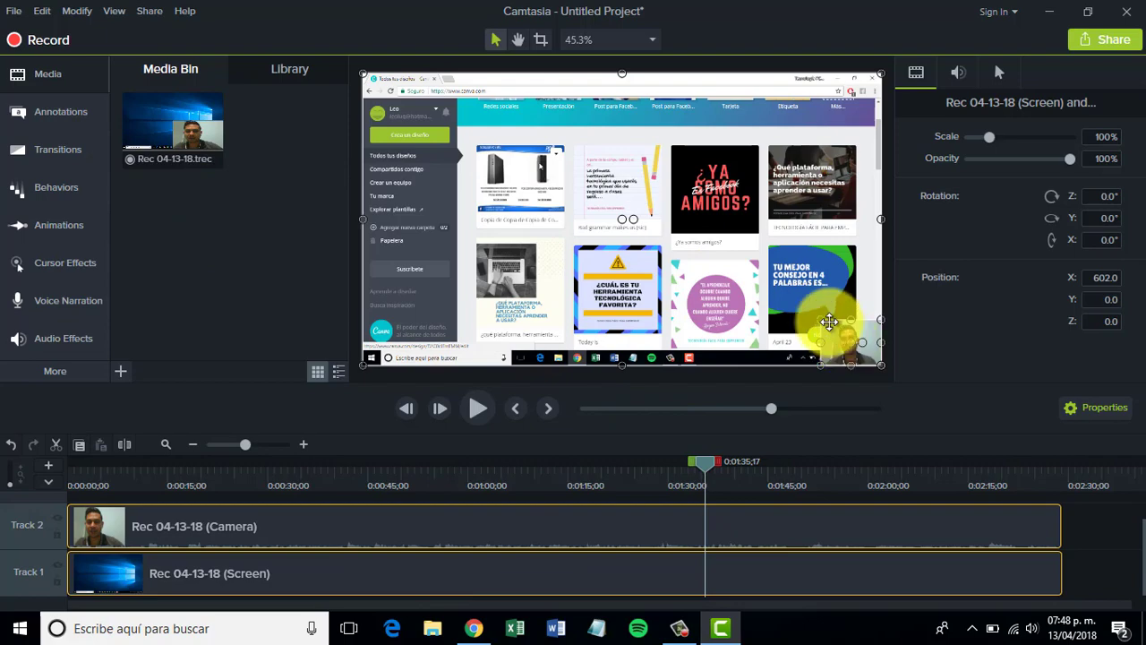
pyautogui.moveTo(830, 321); pyautogui.dragTo(748, 289)
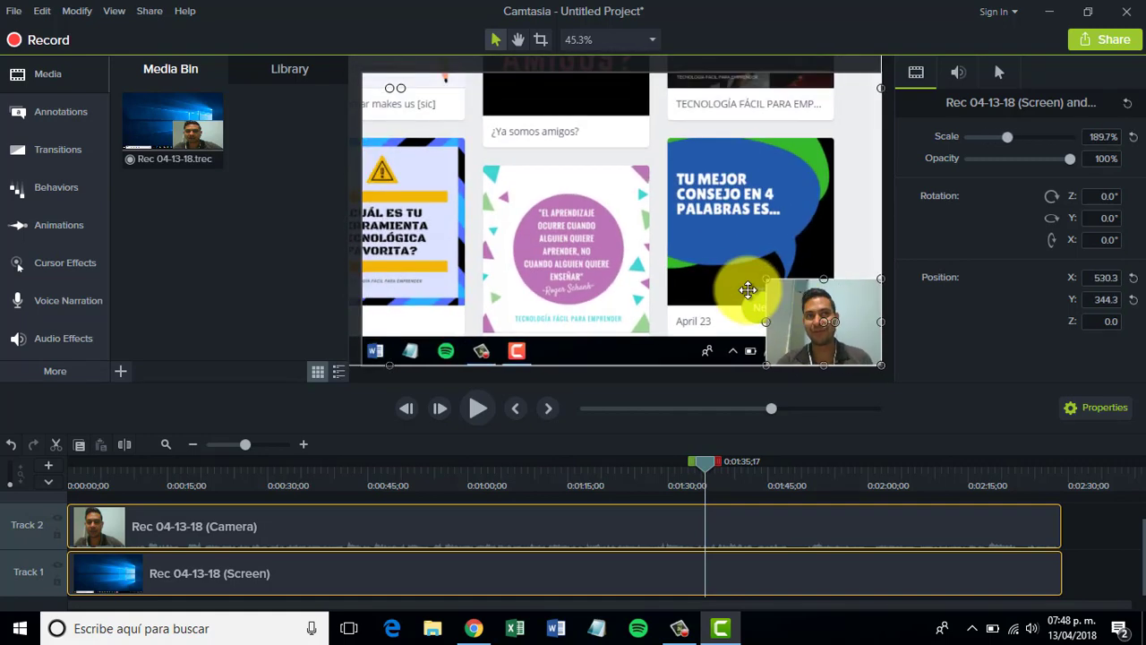
pyautogui.click(566, 163)
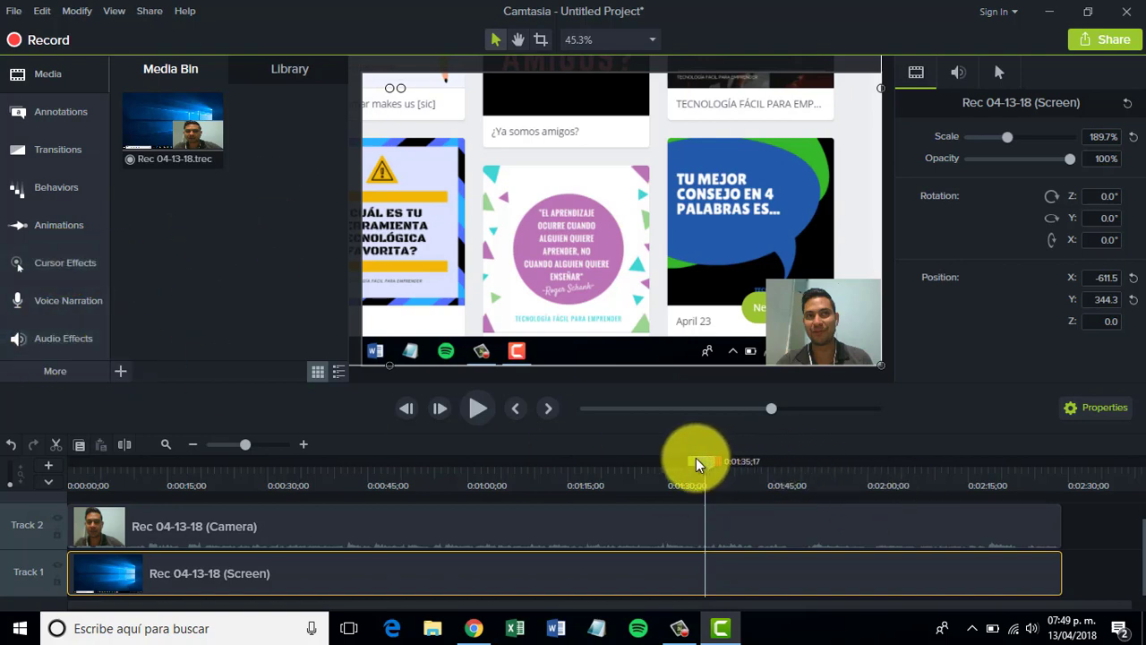
pyautogui.moveTo(699, 464); pyautogui.dragTo(455, 501)
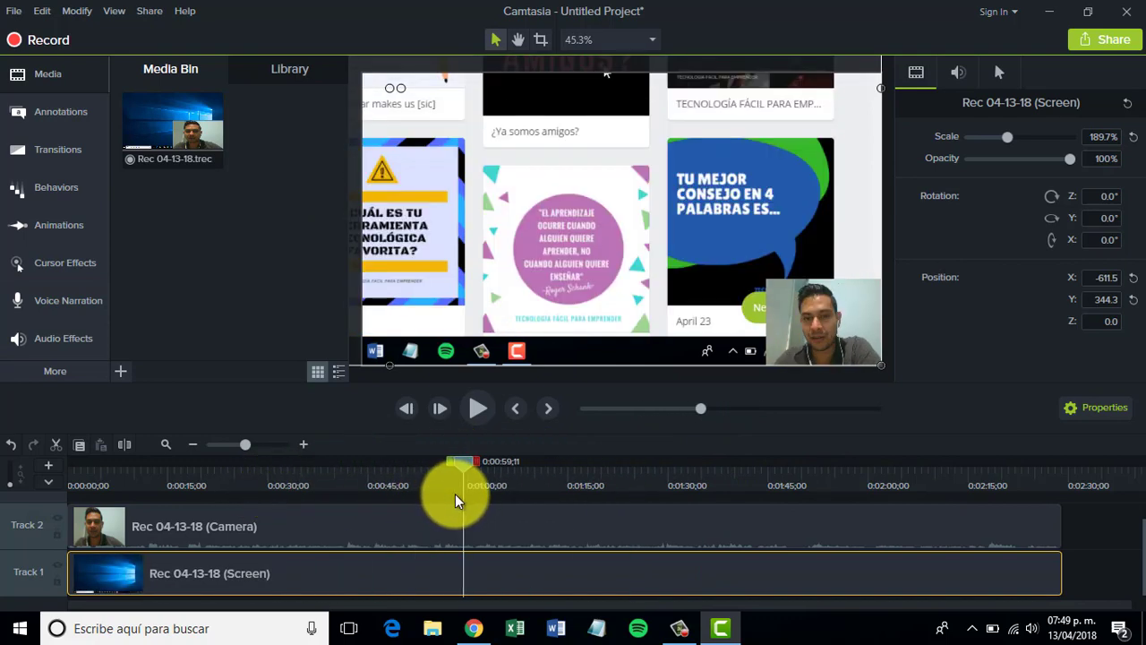